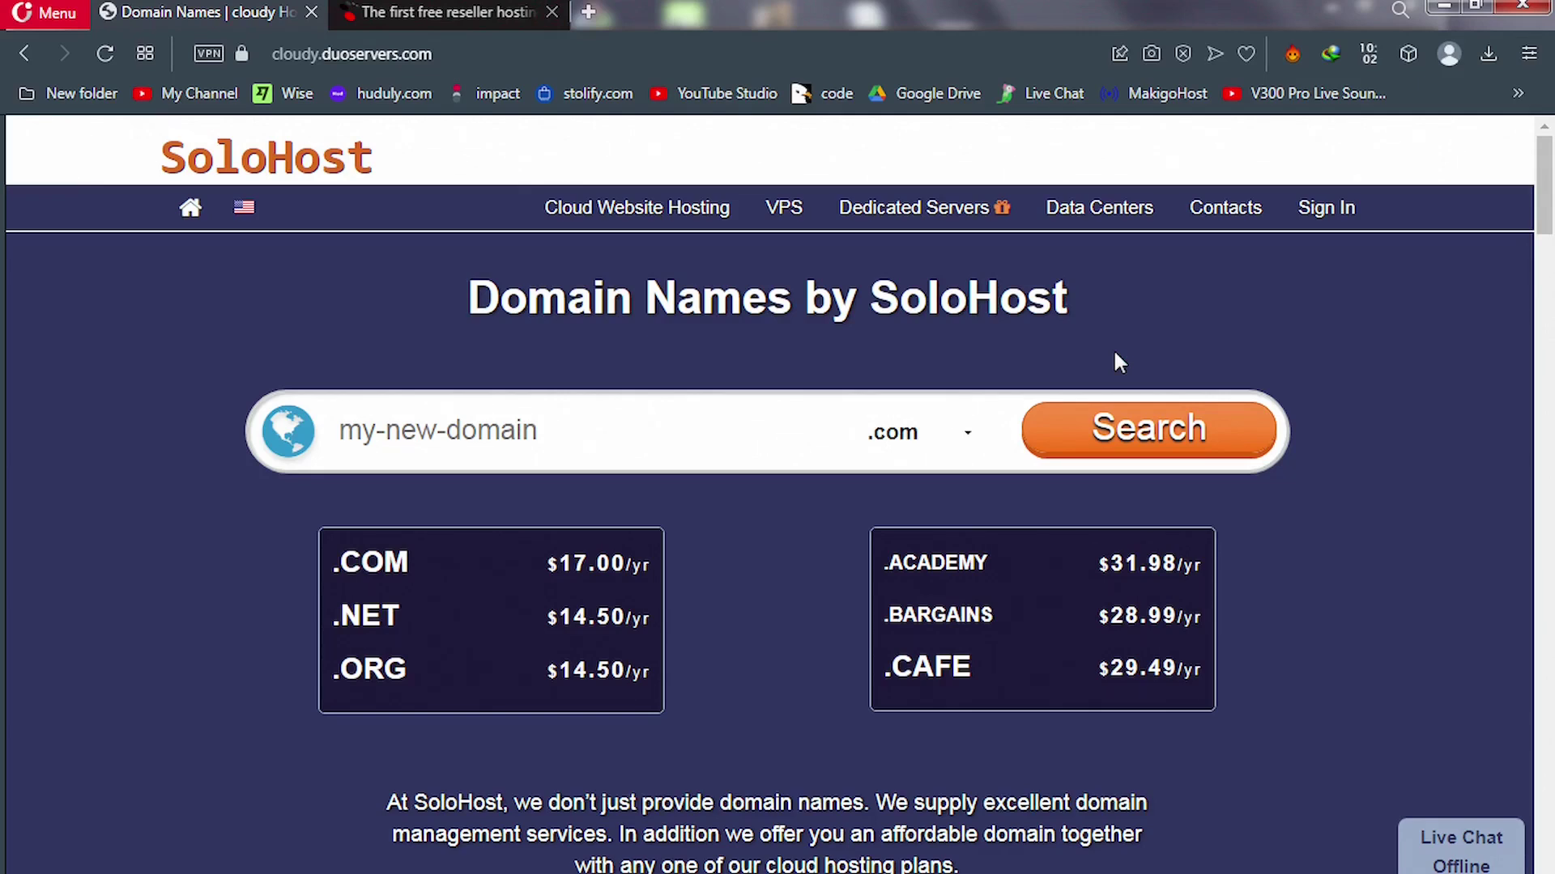
Switch to the resellerspanel.com tab, 'The first free reseller hosting…'.
click(436, 15)
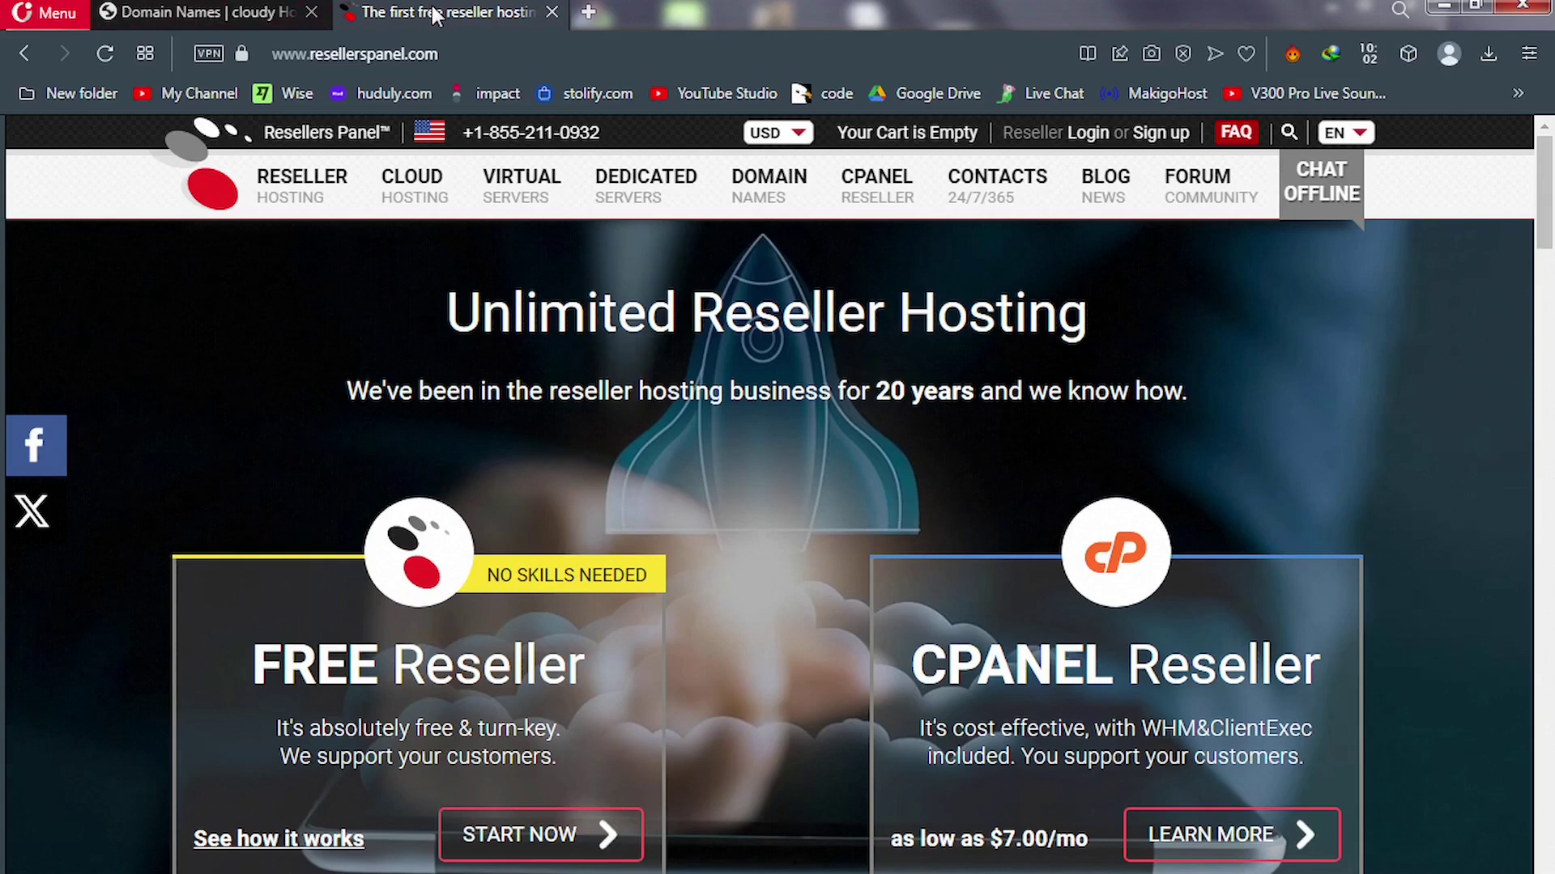
scroll(1024, 356, down, 3)
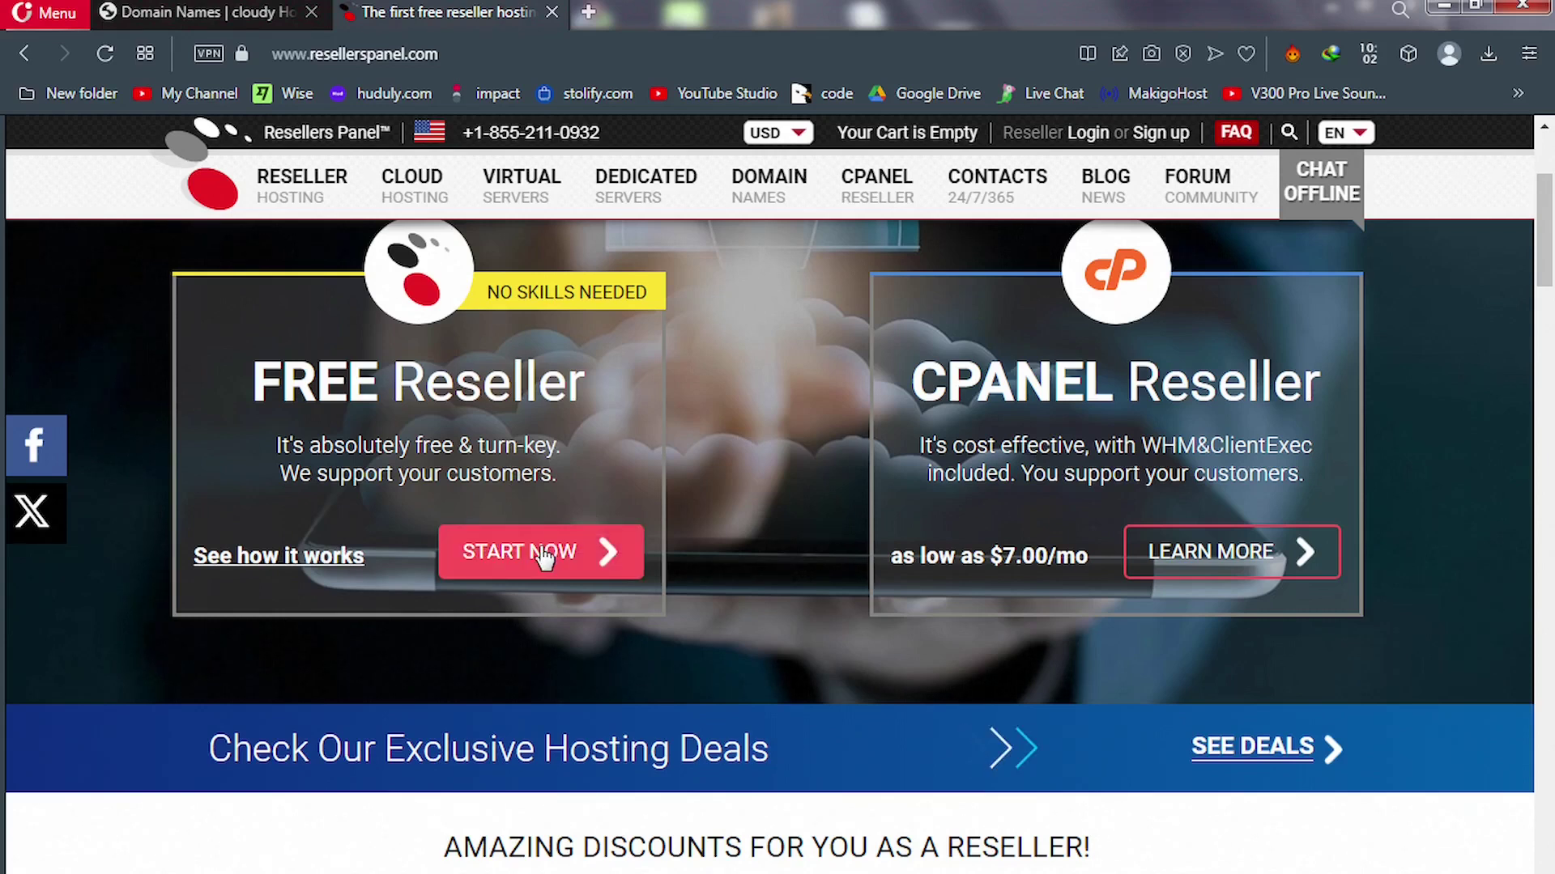
scroll(1547, 292, down, 1)
drag(1551, 291, 1551, 490)
scroll(1550, 295, up, 20)
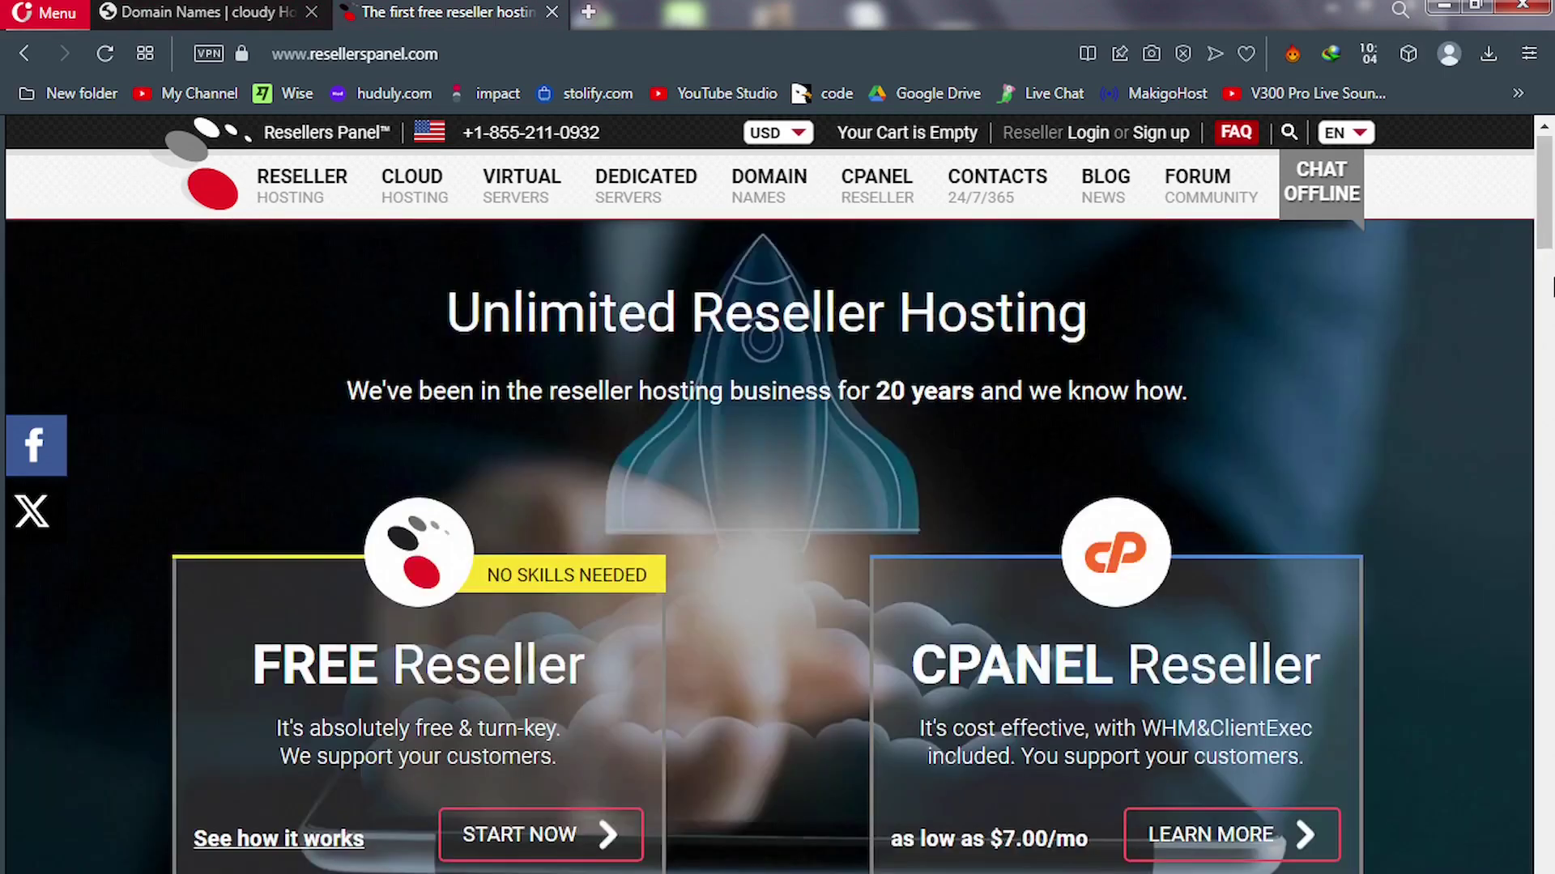
scroll(1551, 291, down, 15)
scroll(1550, 285, up, 5)
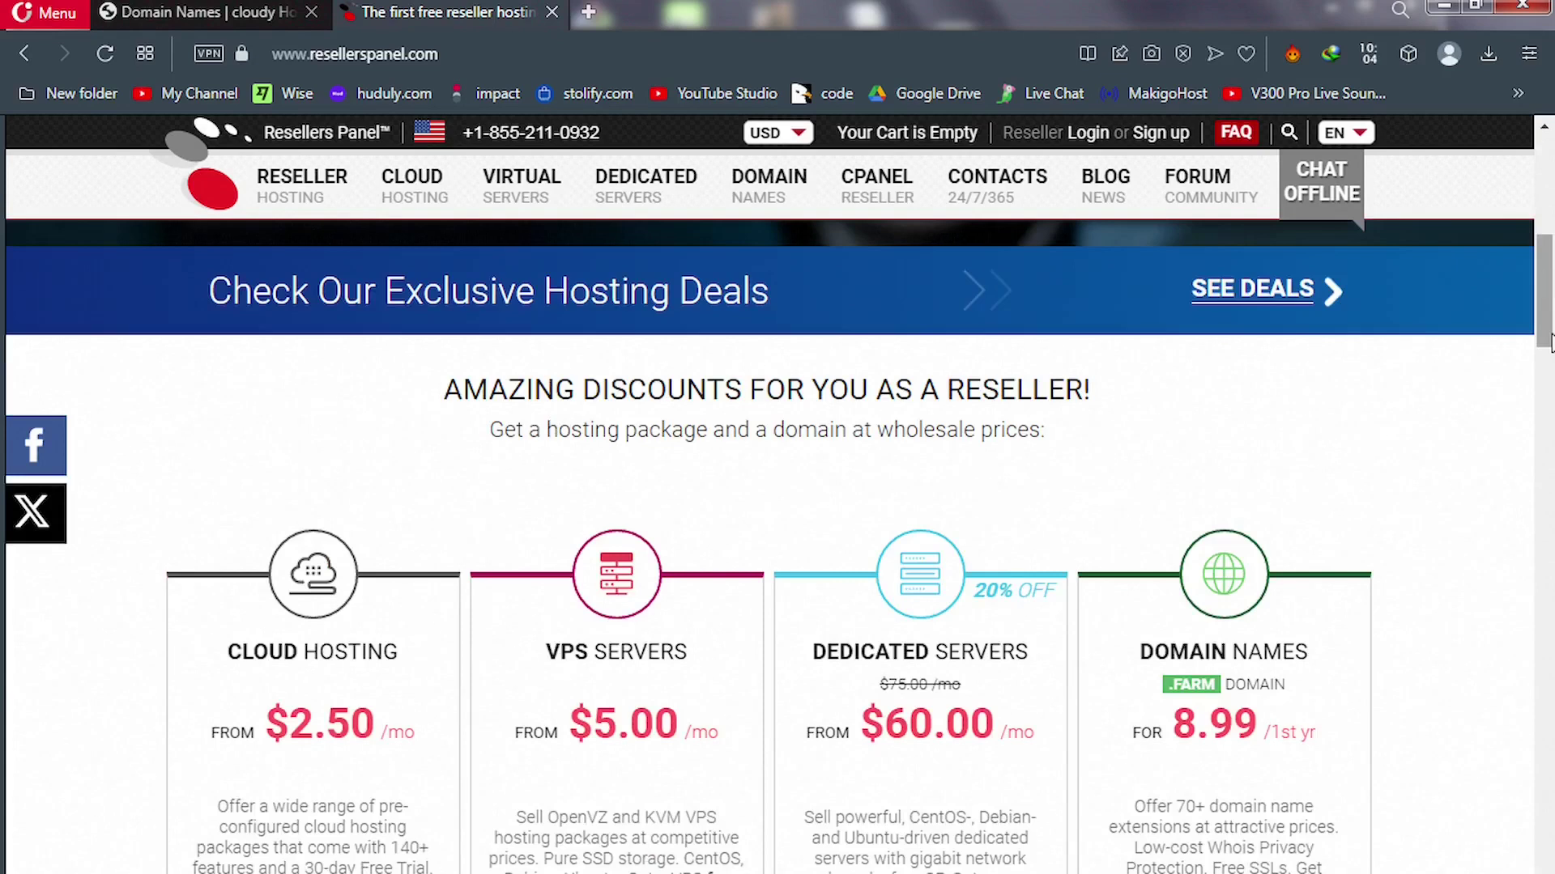
scroll(1549, 340, up, 8)
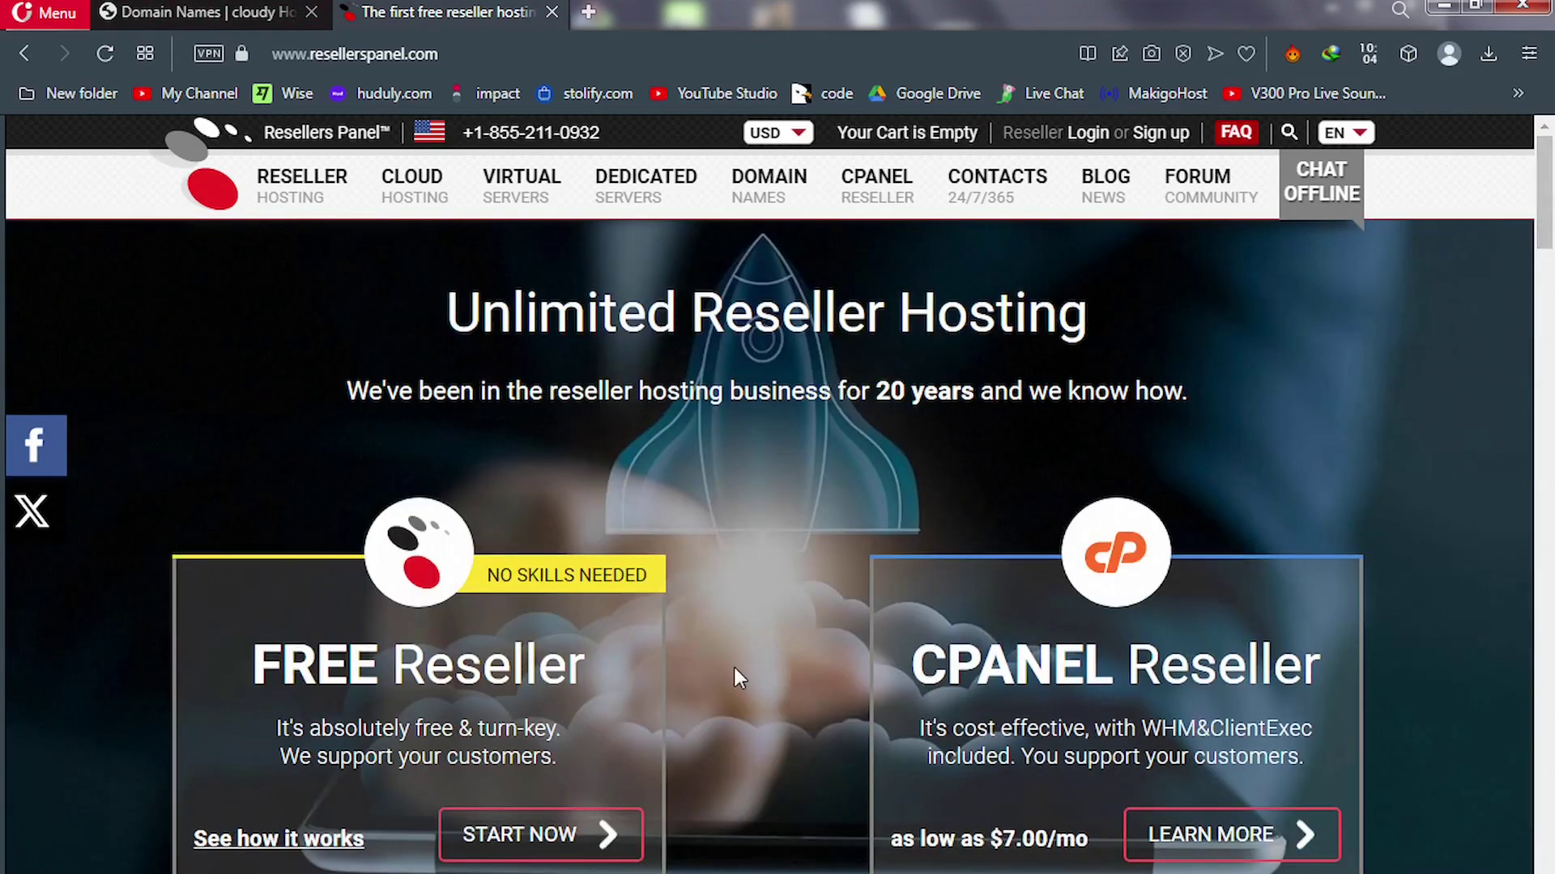
Complete the FREE Reseller sign-up form for SoloHost and submit it, declining to save the address.
click(498, 837)
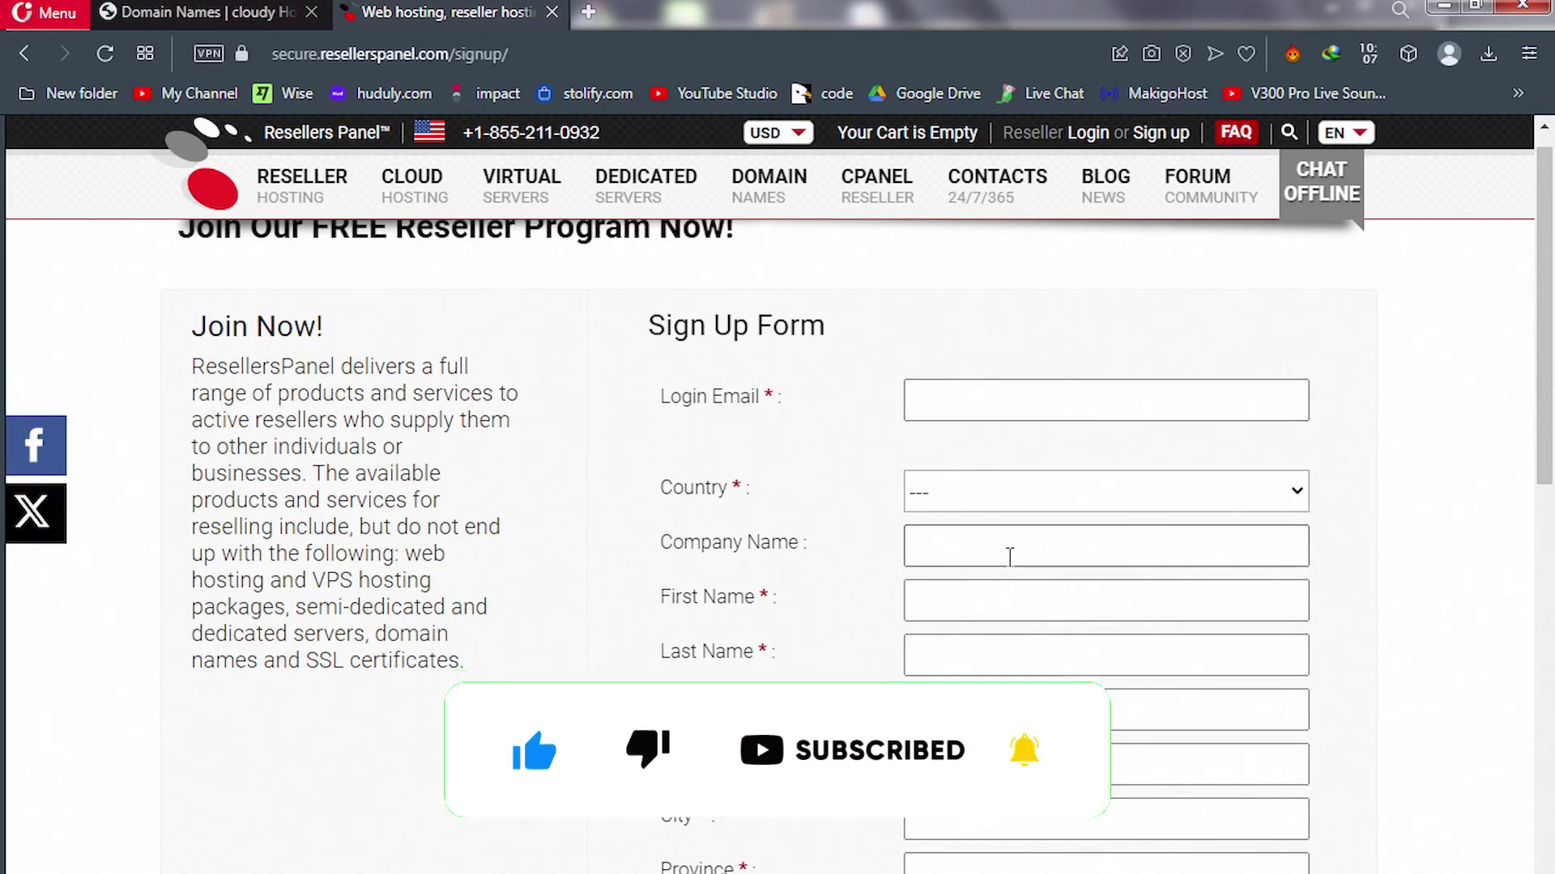
drag(1550, 332, 1550, 745)
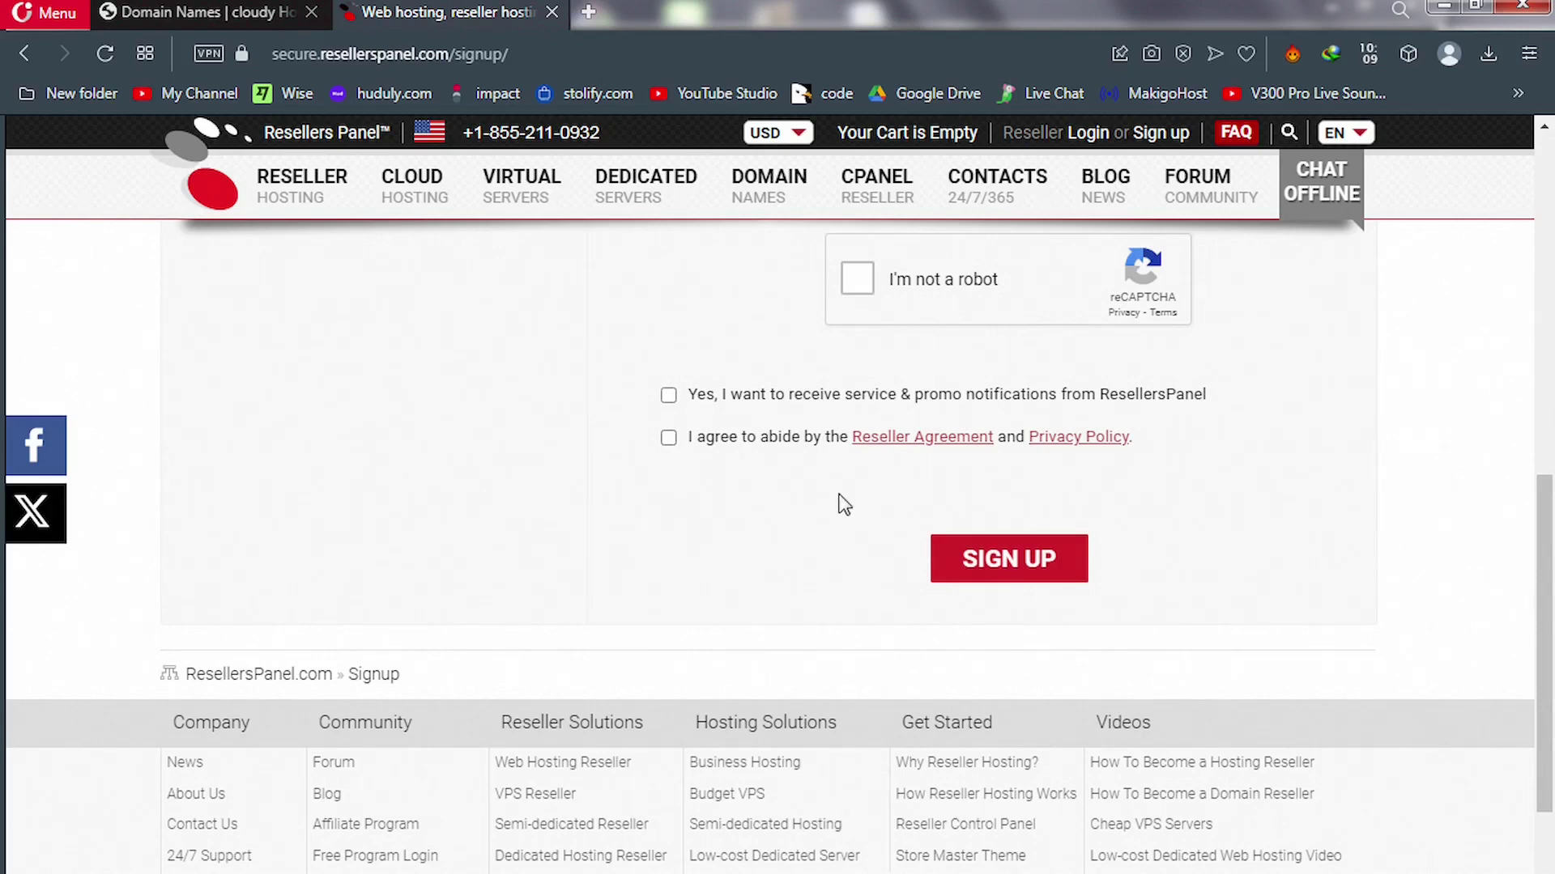
scroll(1548, 453, up, 2)
scroll(1550, 399, up, 8)
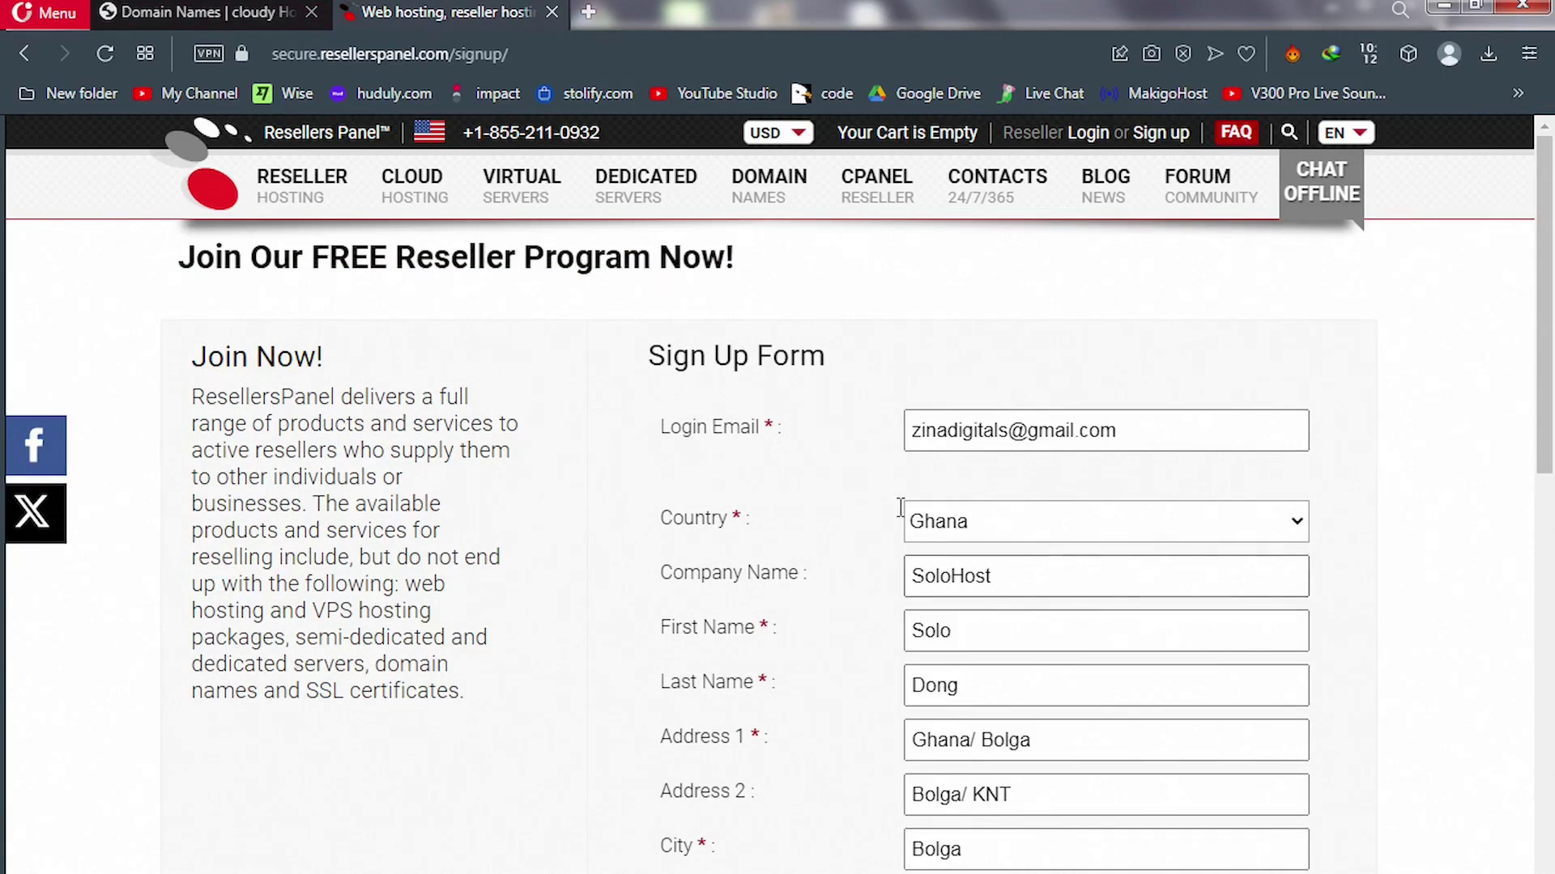
scroll(935, 492, down, 2)
scroll(935, 492, down, 4)
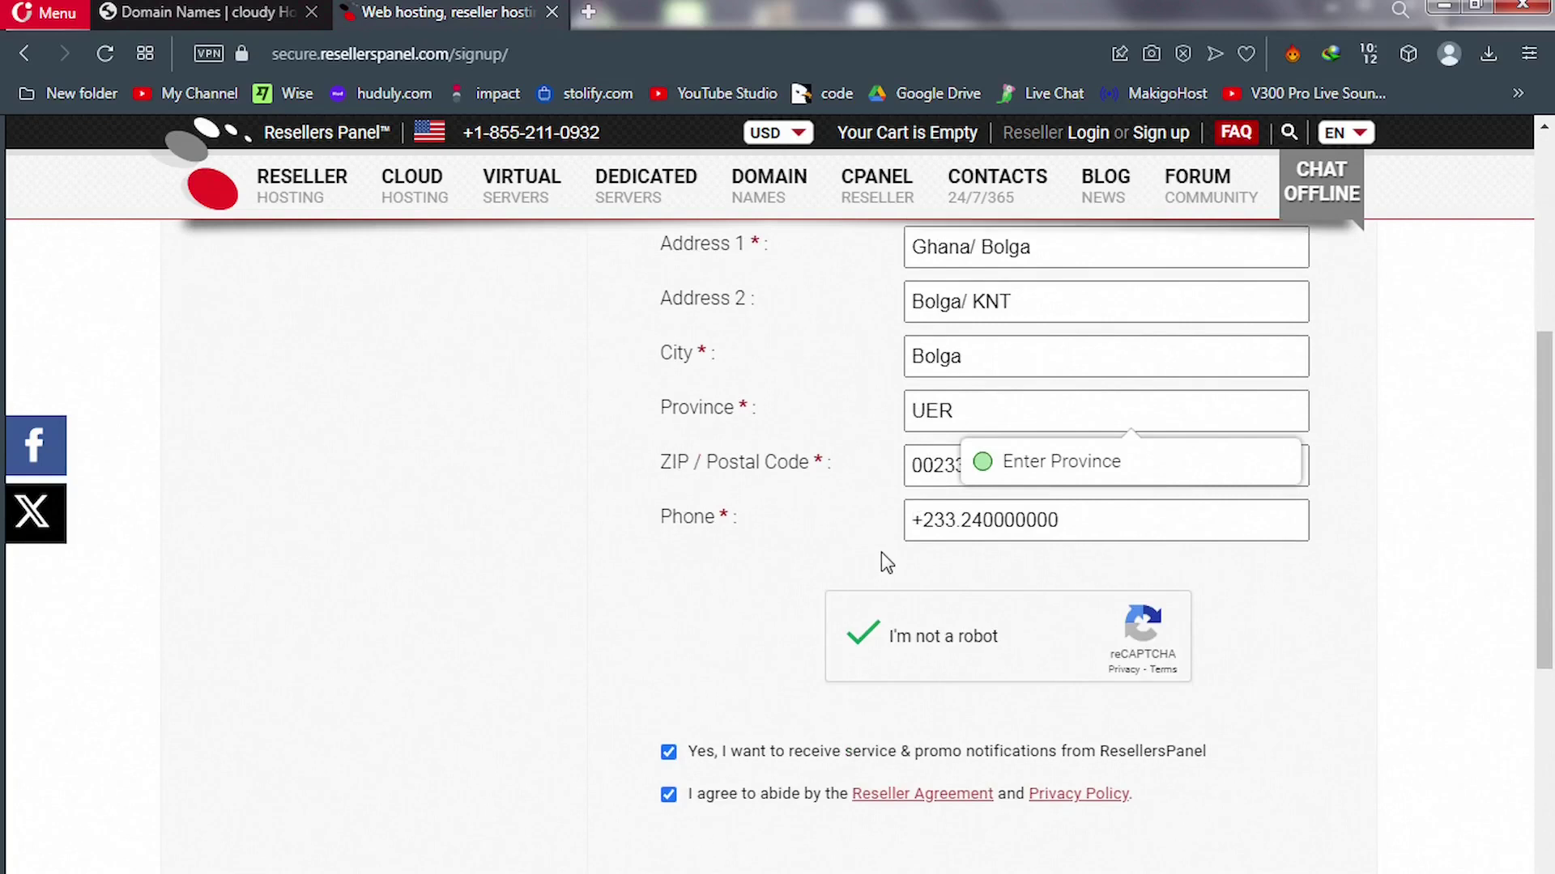
scroll(886, 562, down, 3)
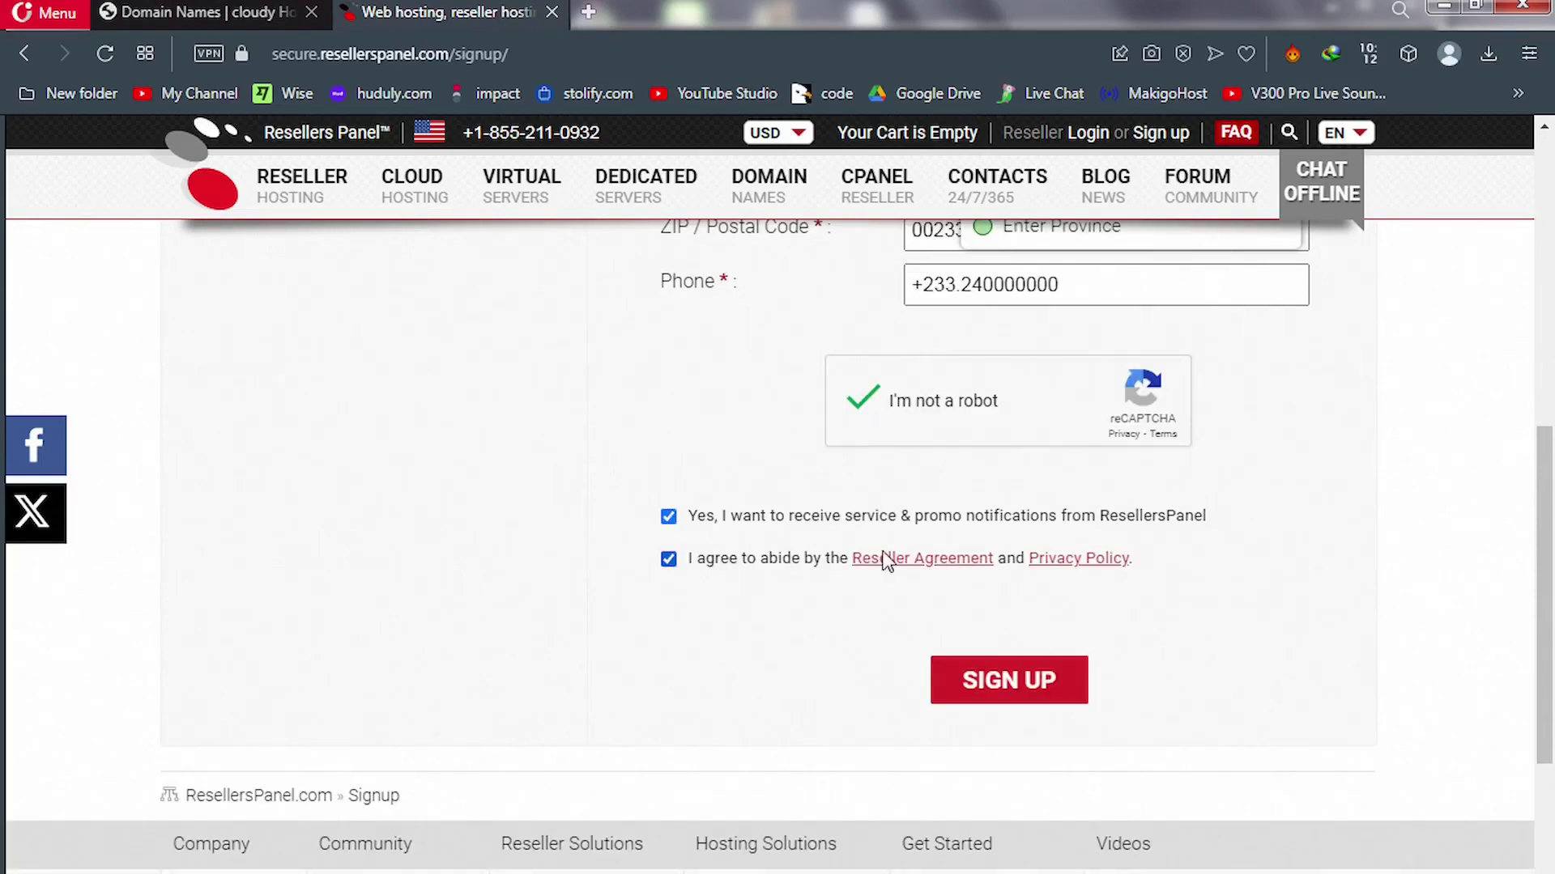
click(1011, 687)
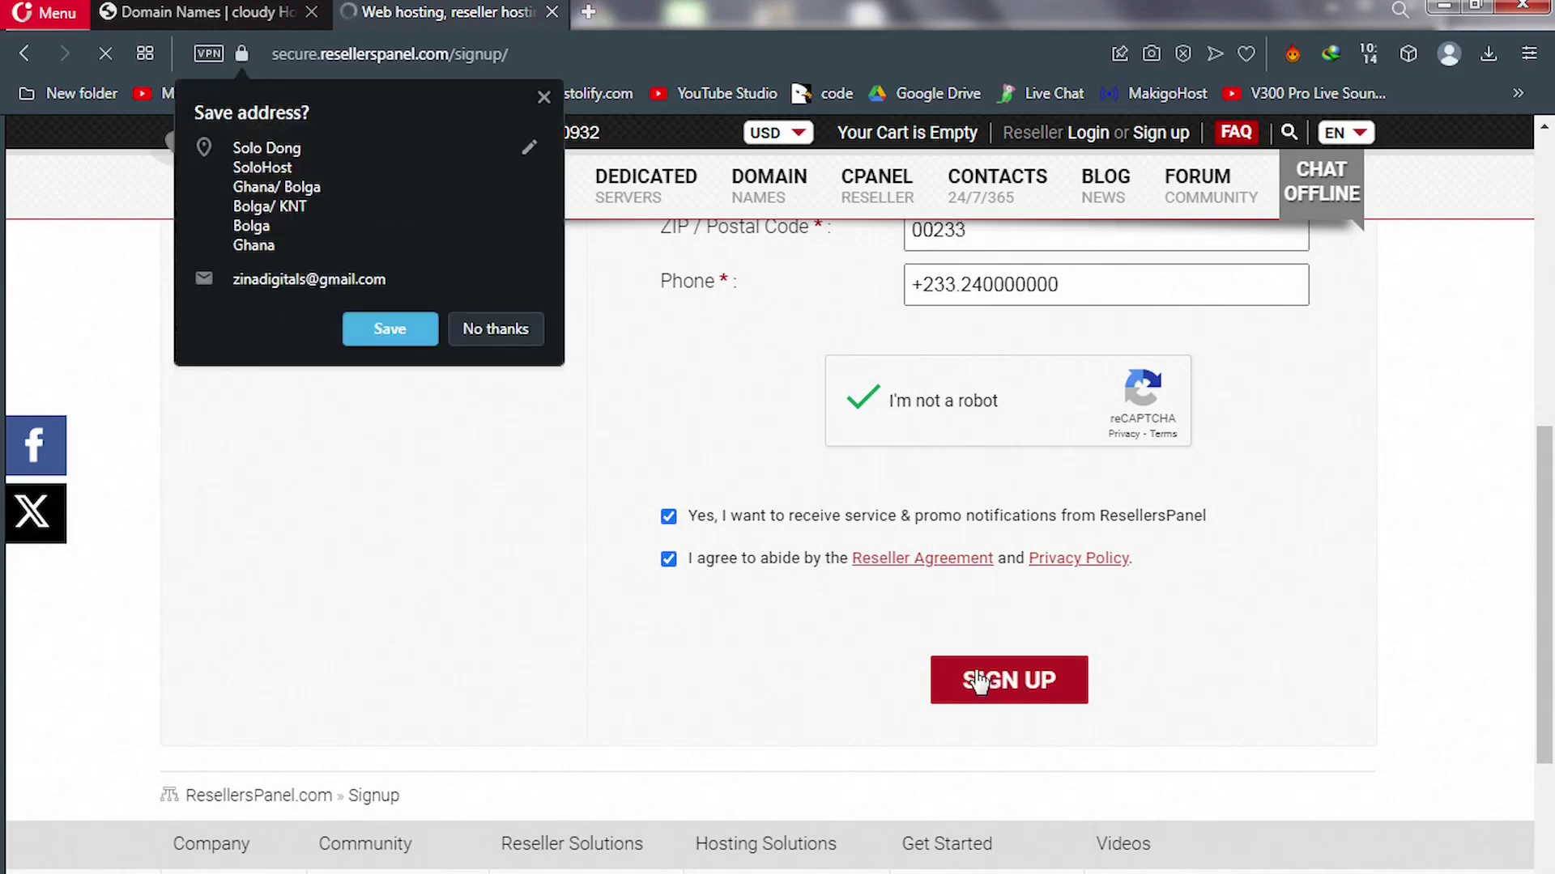
click(507, 337)
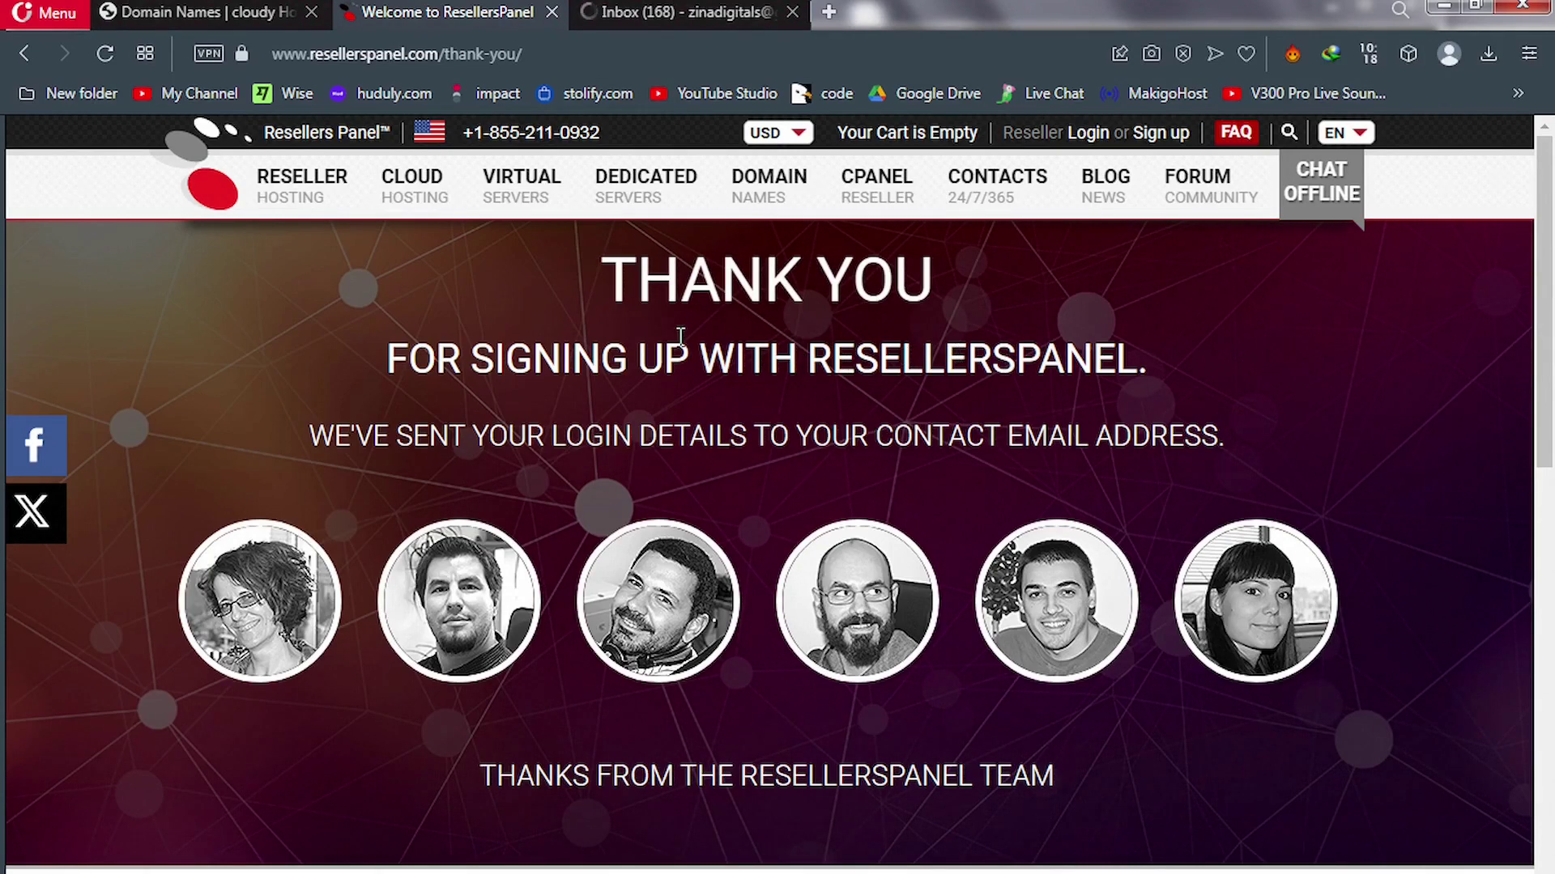
Switch to the Gmail Inbox tab.
click(655, 20)
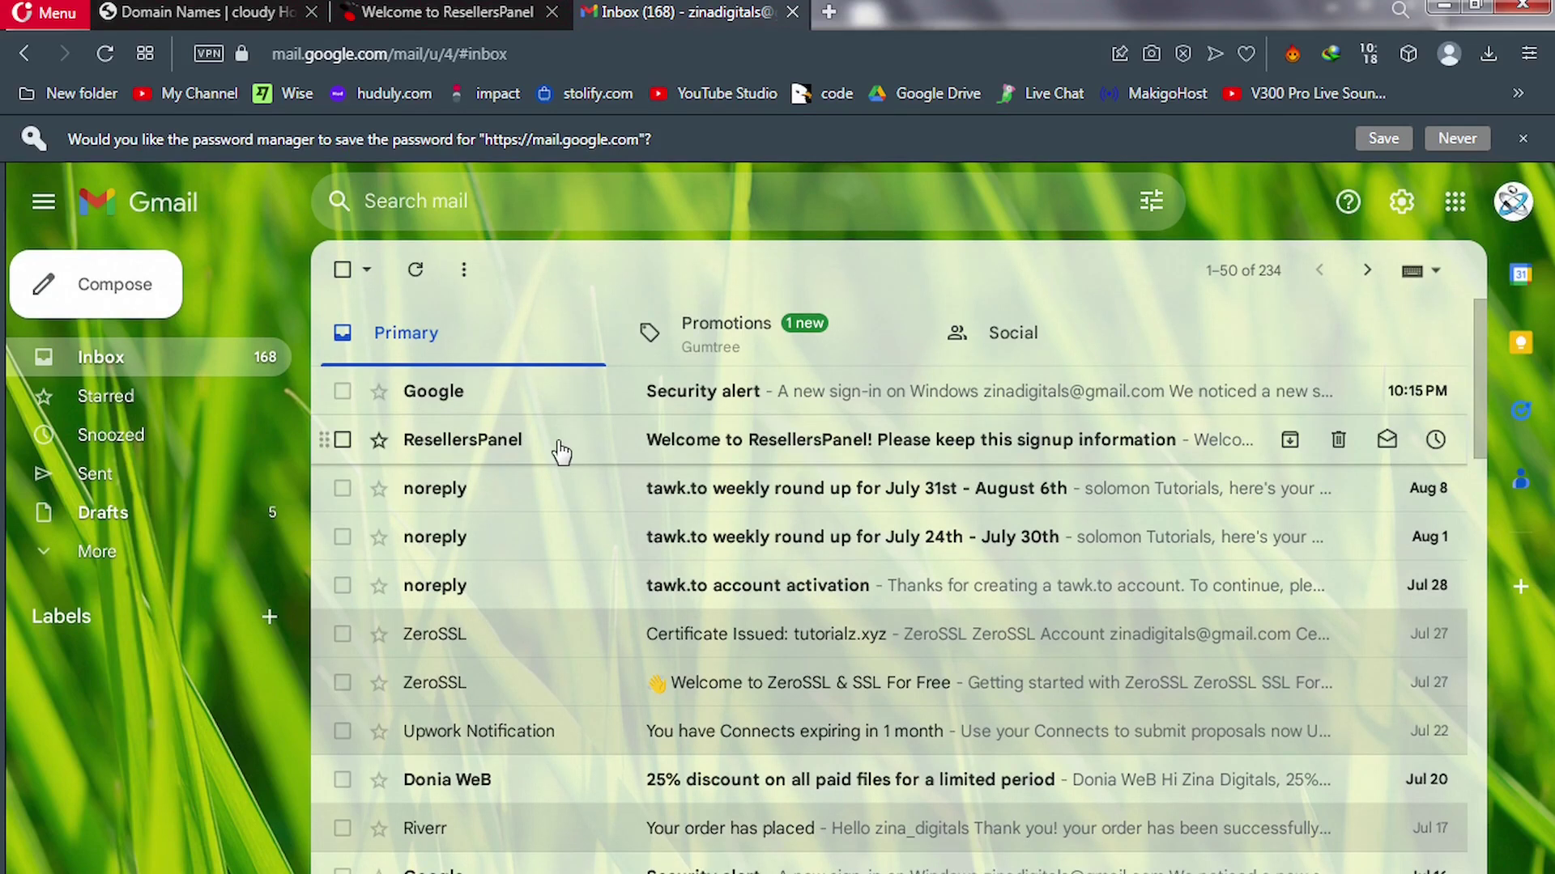
Open the 'Welcome to ResellersPanel!' email and bring 'Set up your password' into view.
click(617, 452)
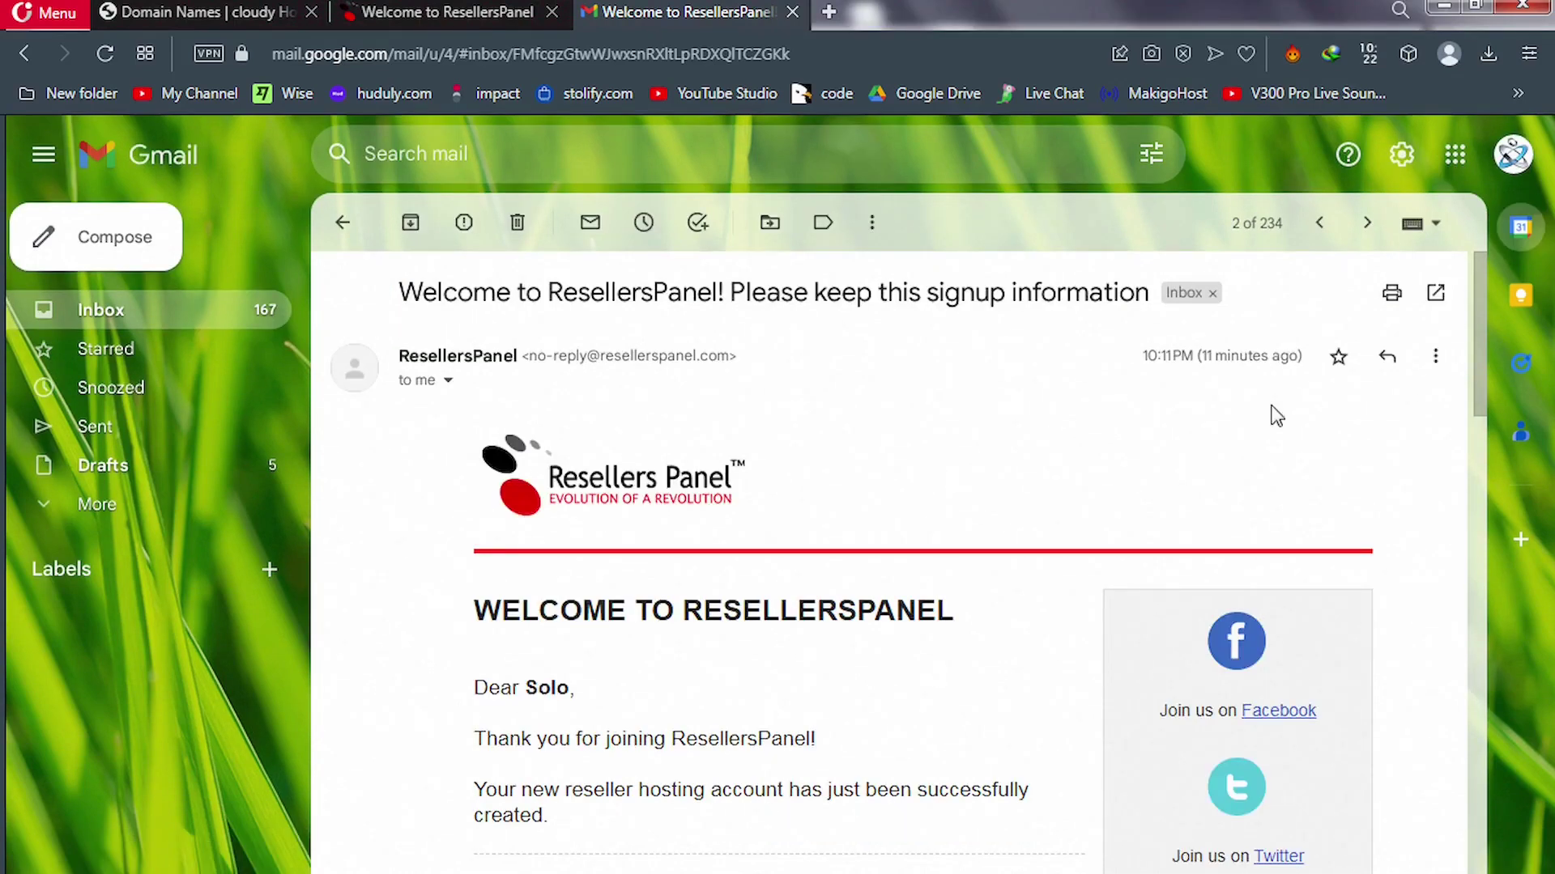
drag(1480, 404, 1477, 483)
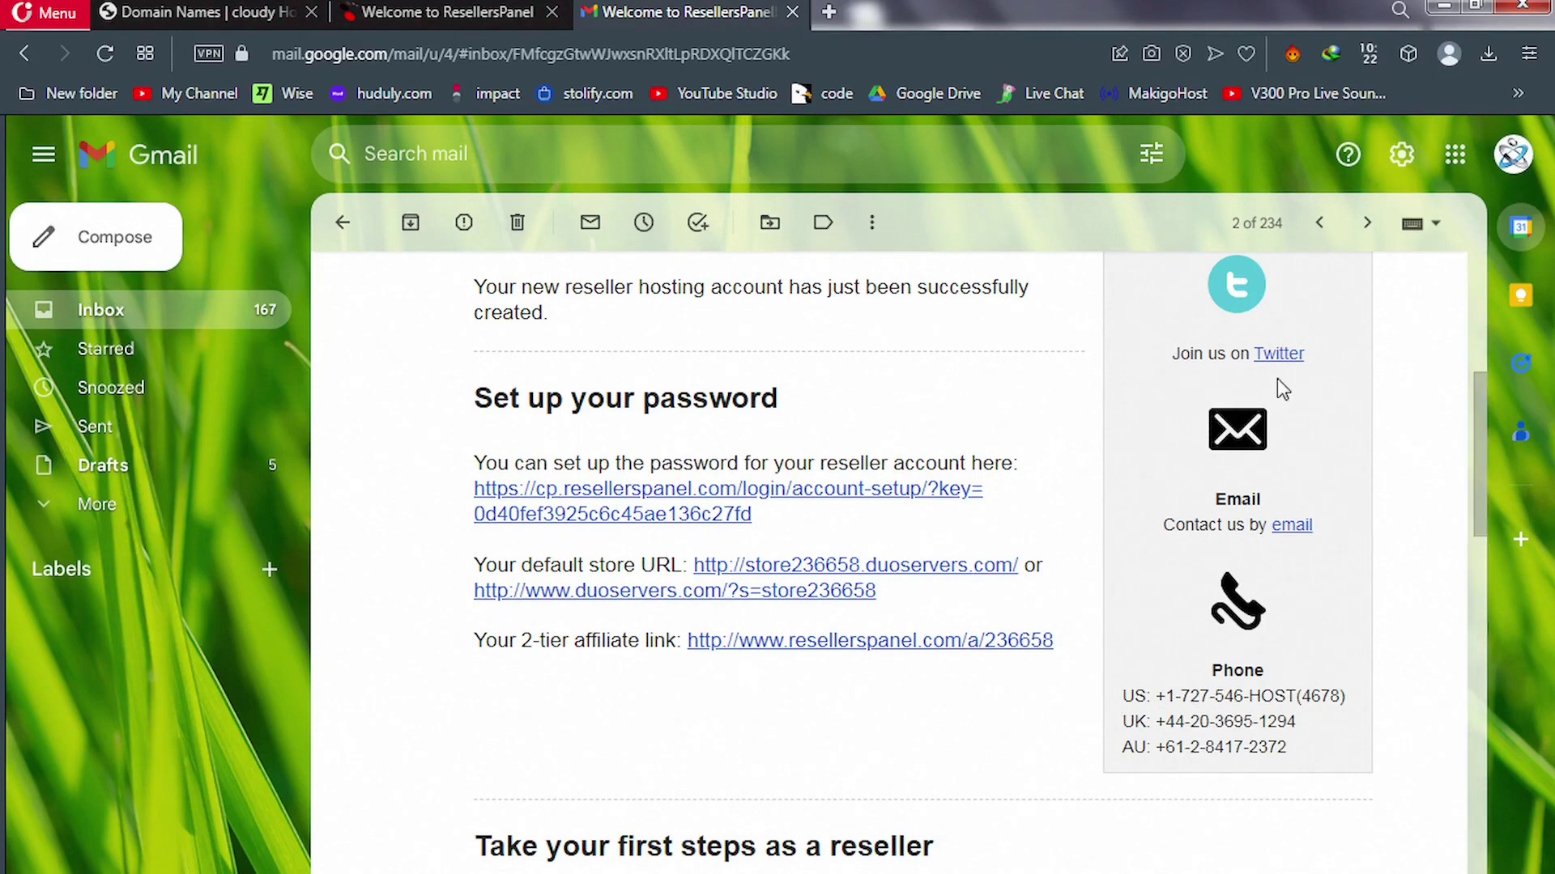
Open the cp.resellerspanel.com password-setup link in a new tab.
click(717, 497)
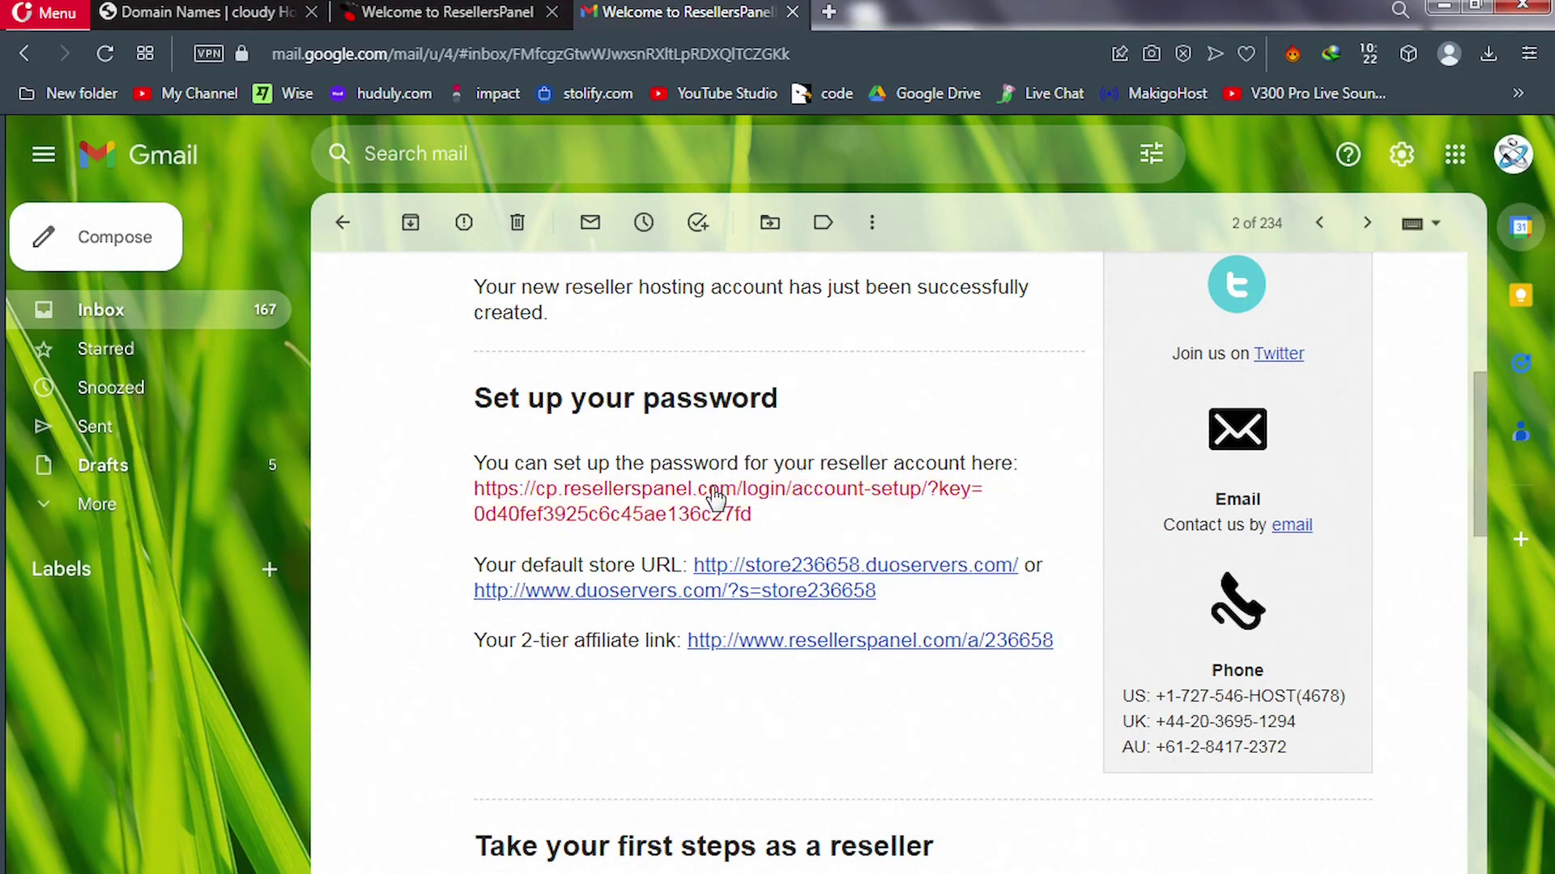
right_click(714, 489)
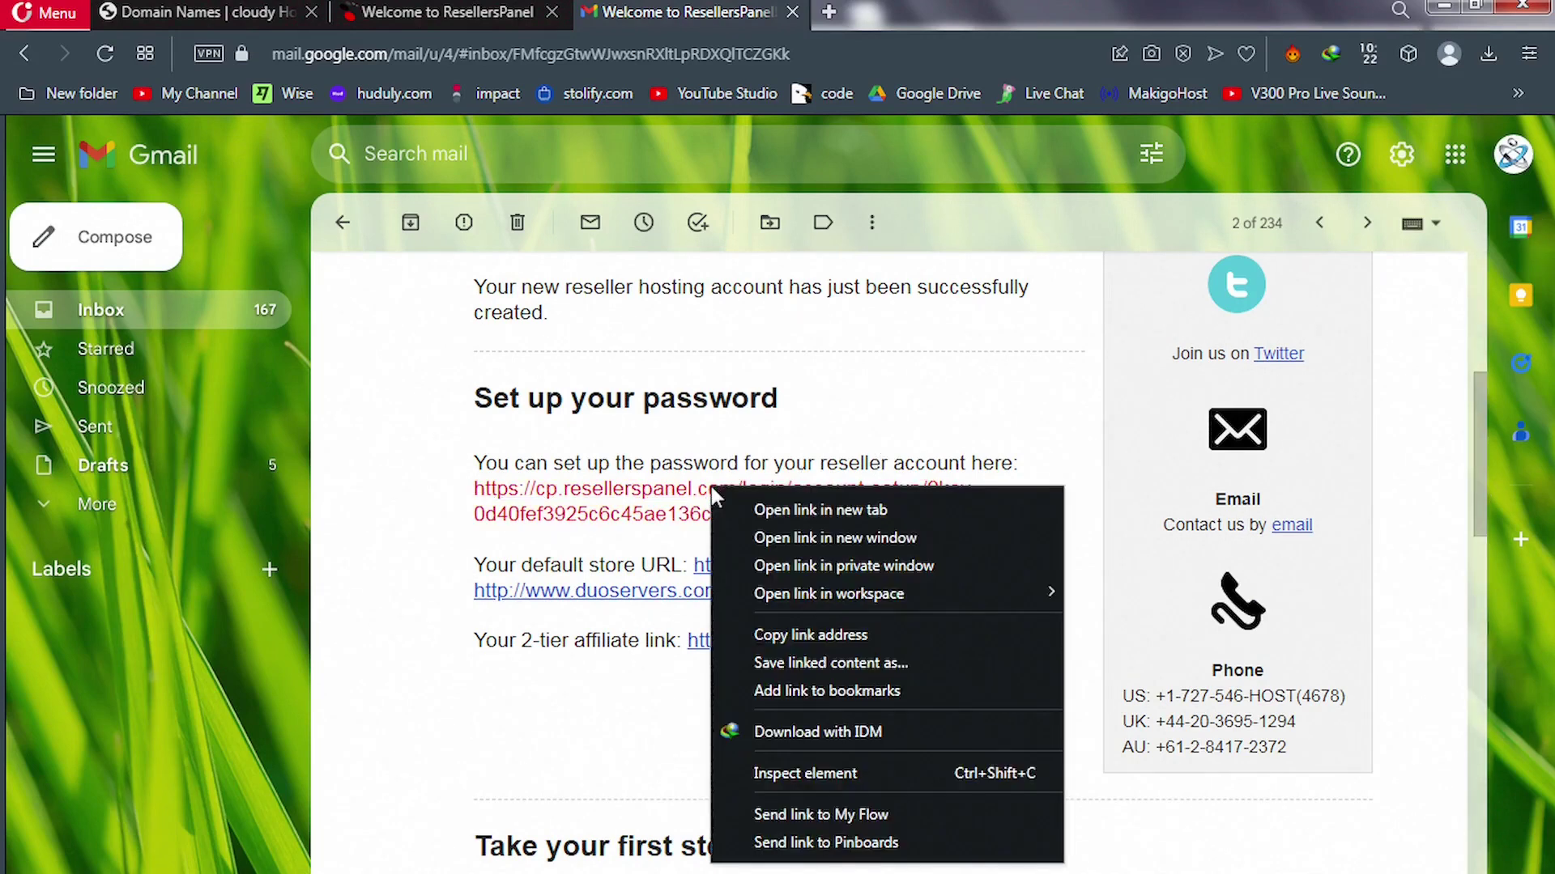
click(767, 508)
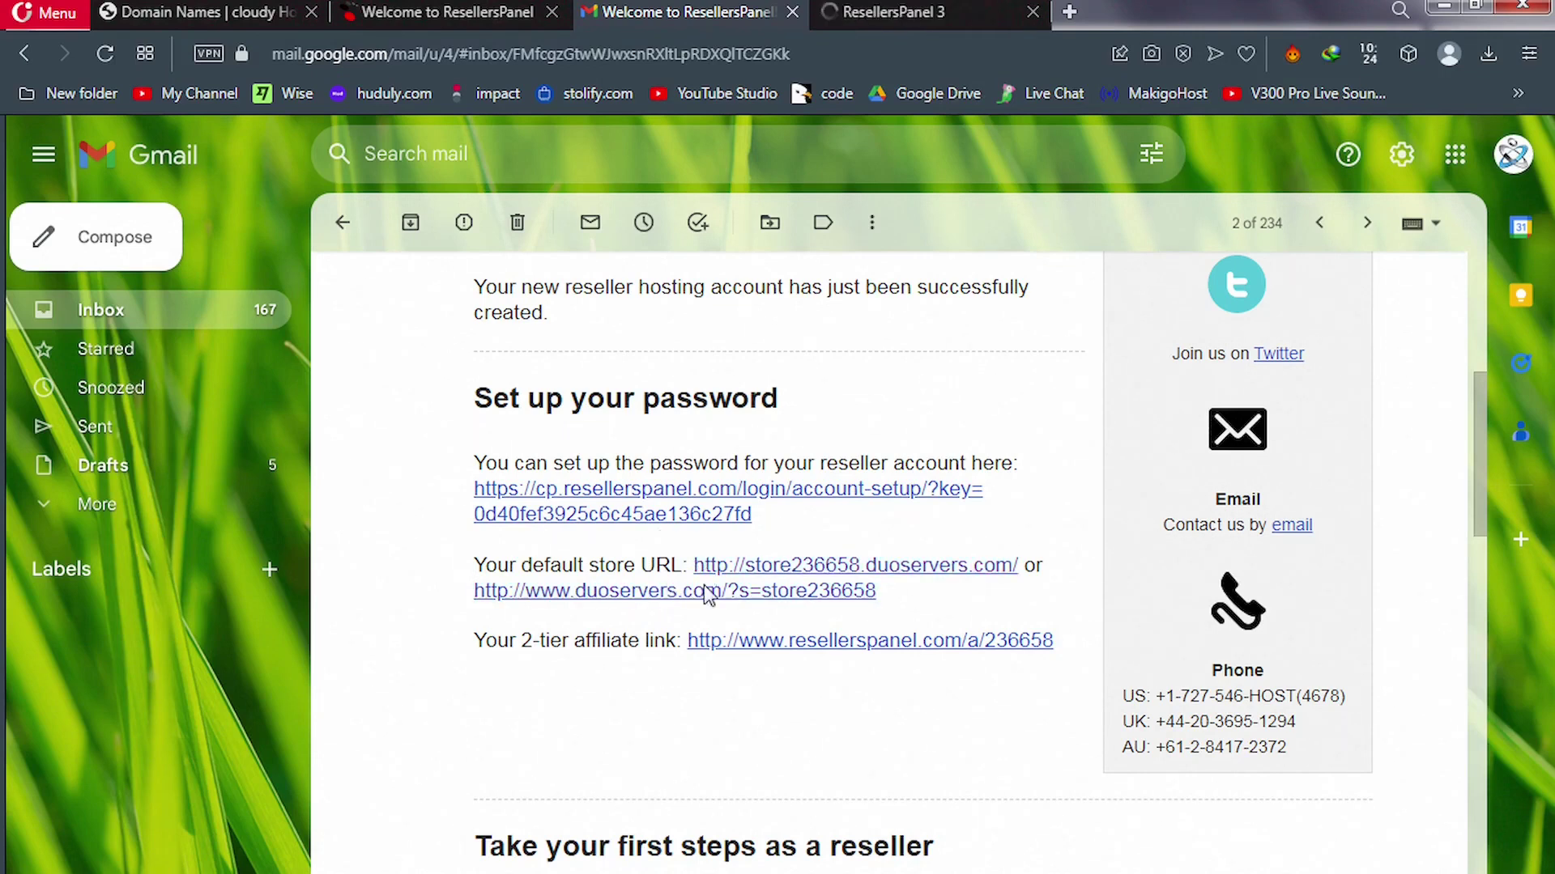
Open the duoservers.com default store link in a new tab.
click(674, 590)
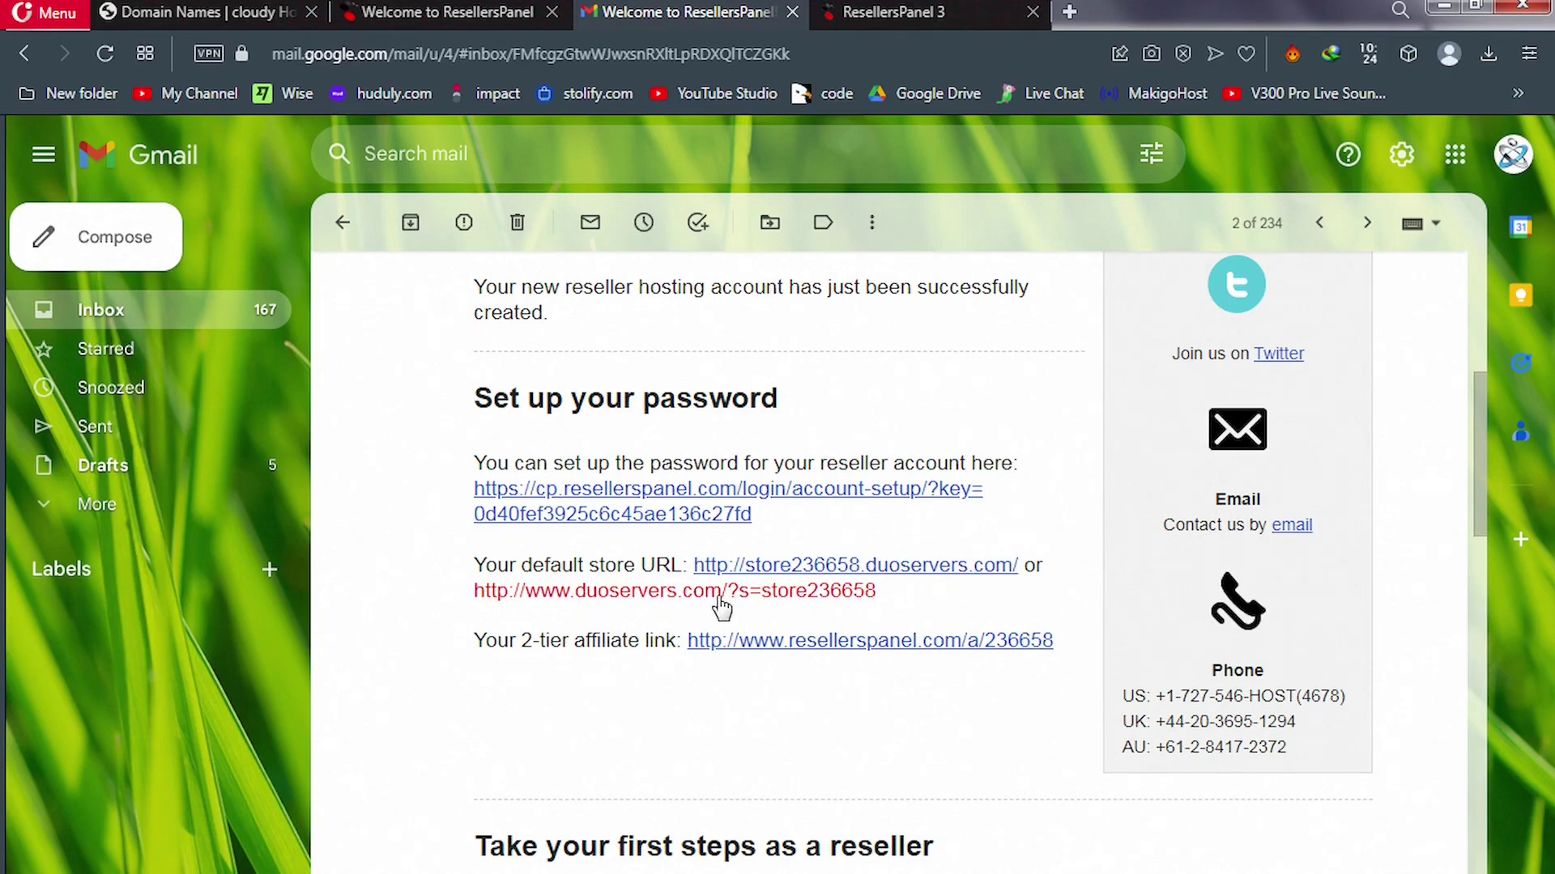
right_click(772, 607)
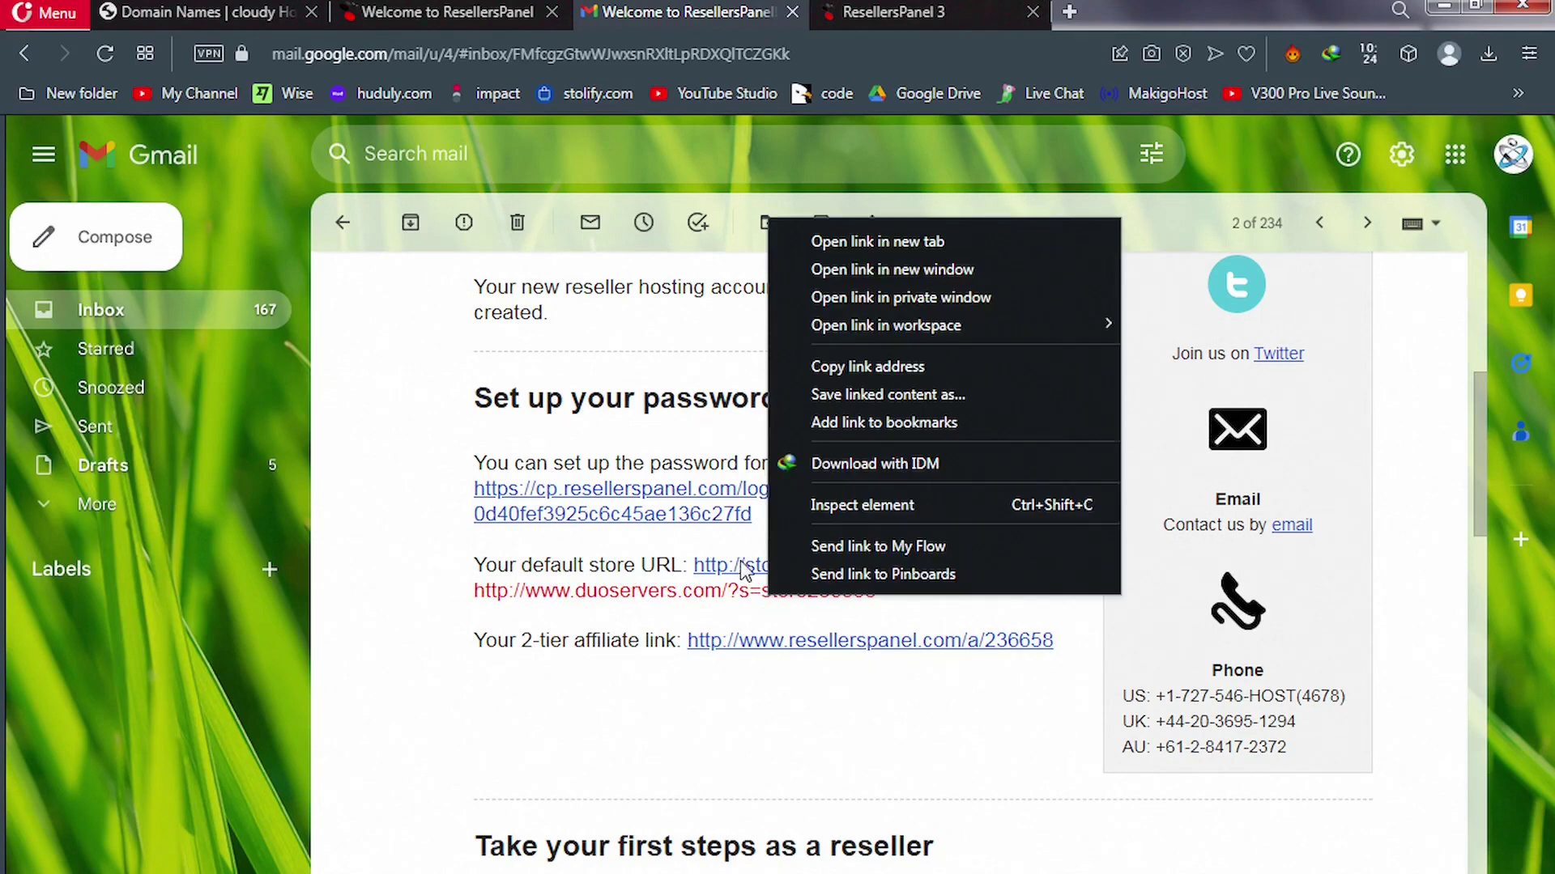
click(891, 243)
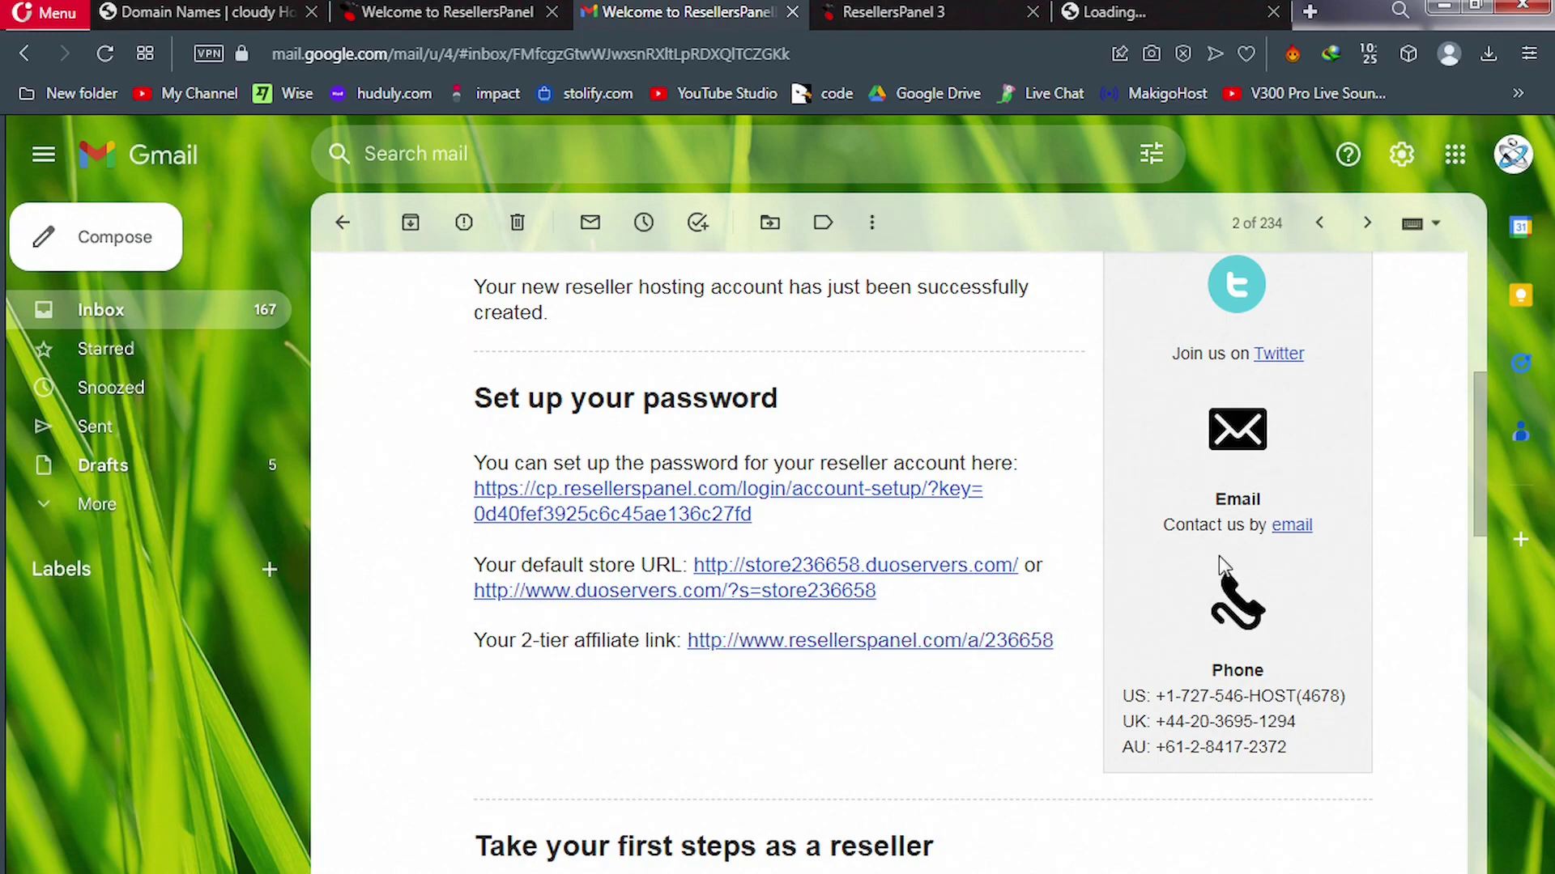
drag(1476, 497, 1490, 644)
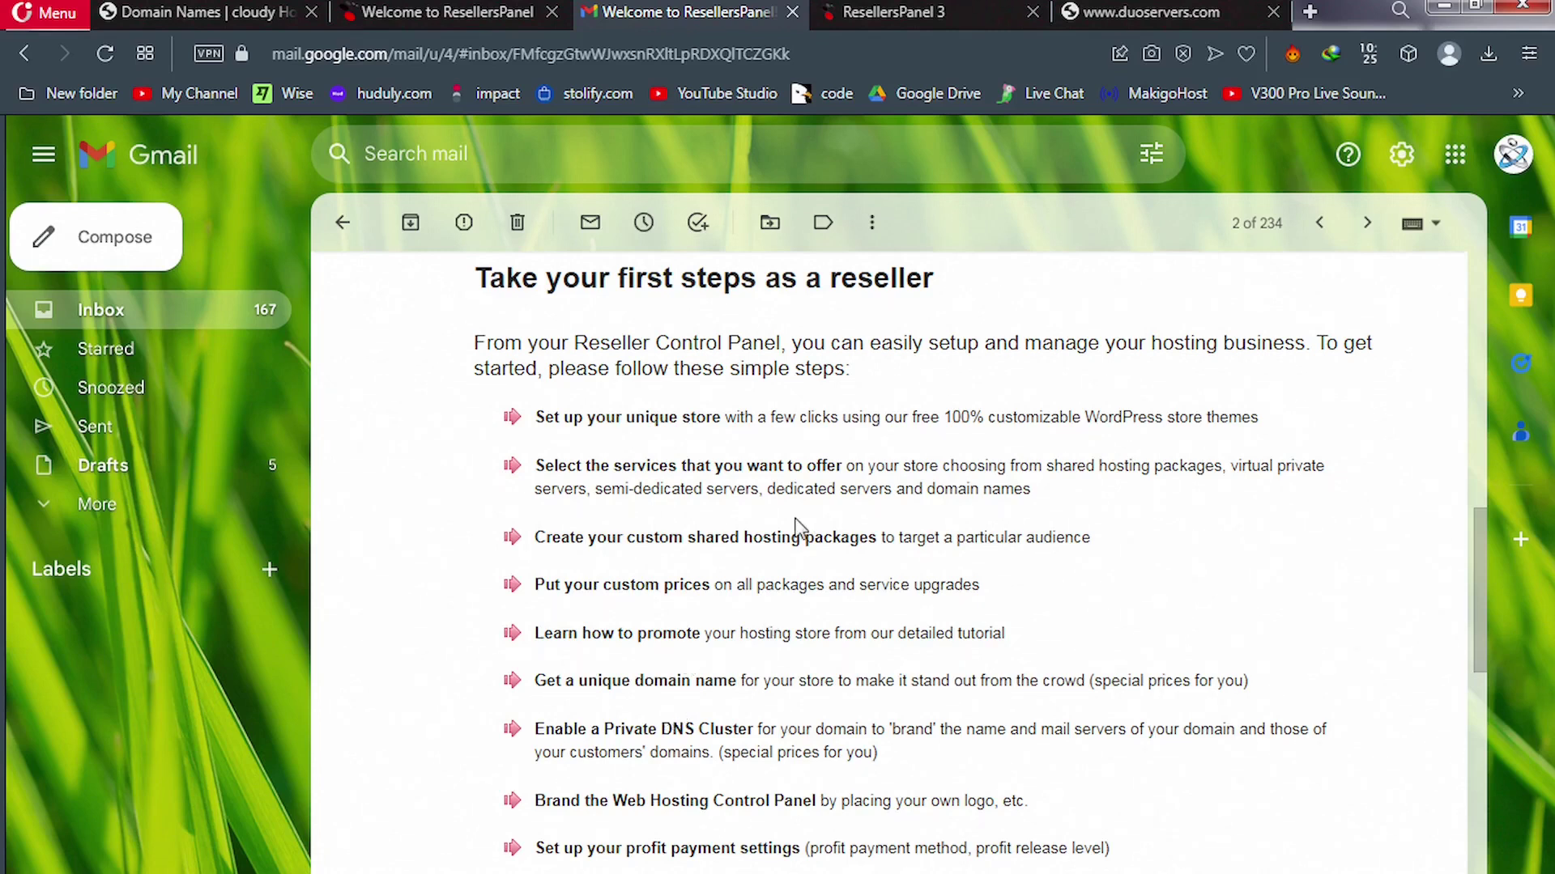
On the ResellersPanel 3 tab, enter the new account password twice and set it.
click(918, 16)
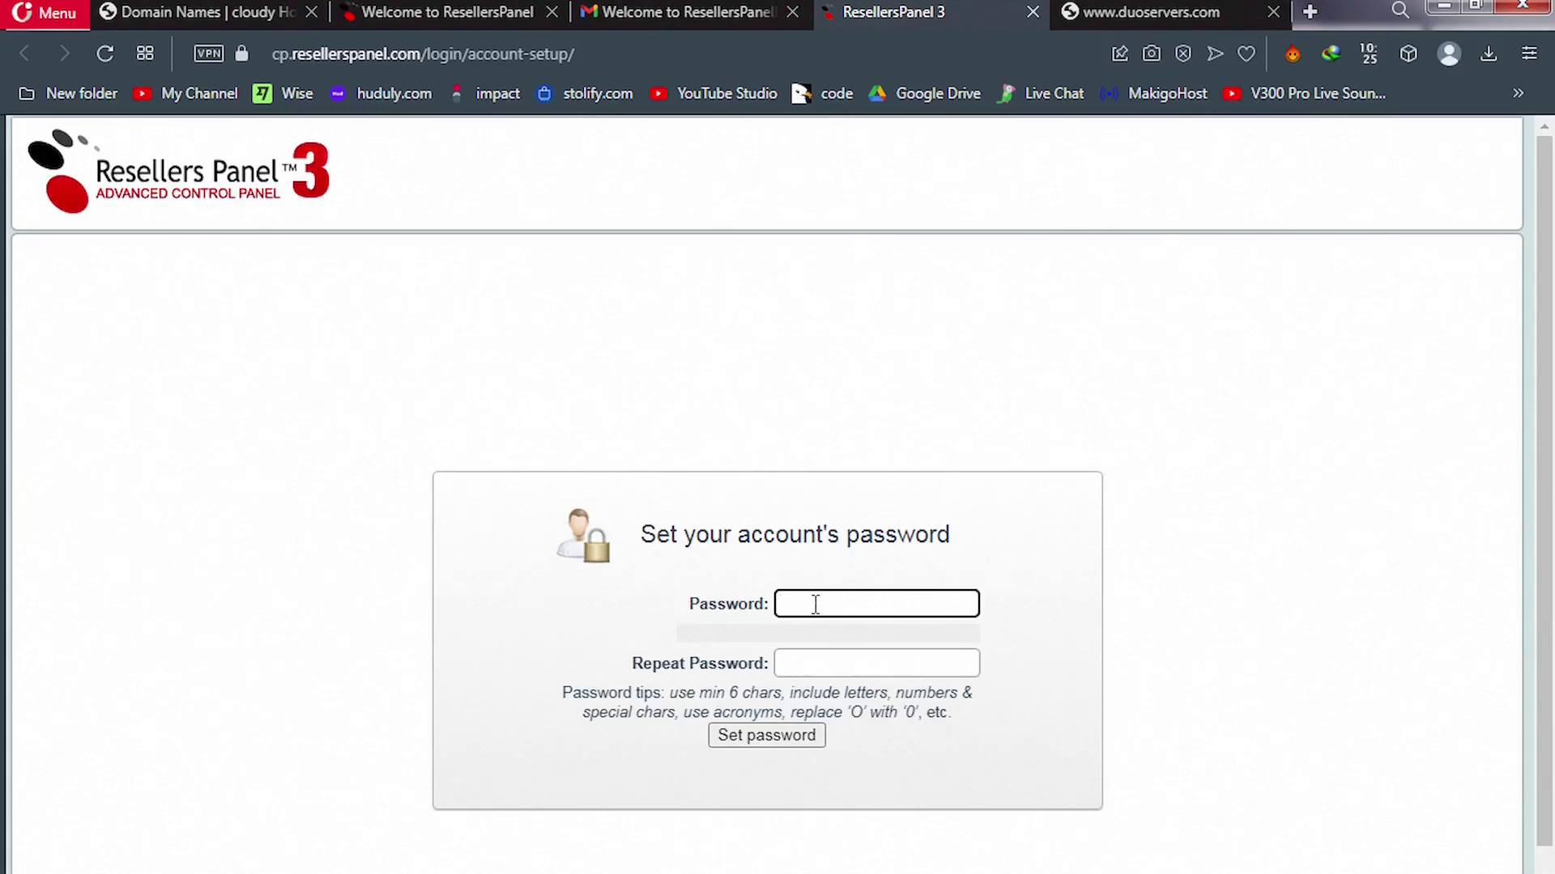
text(•••)
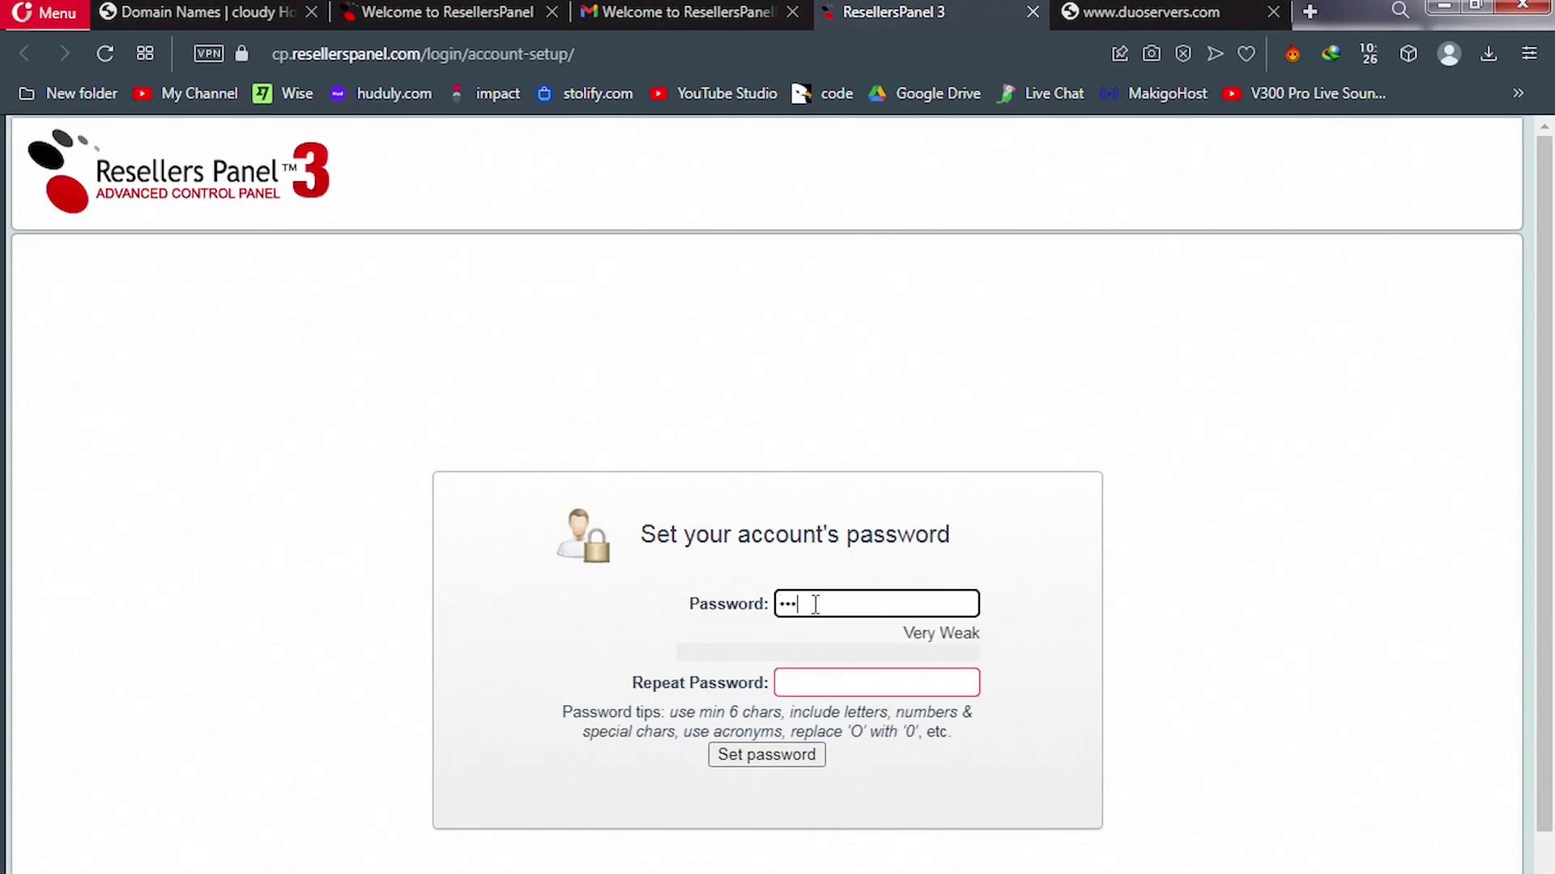
text(••••••••)
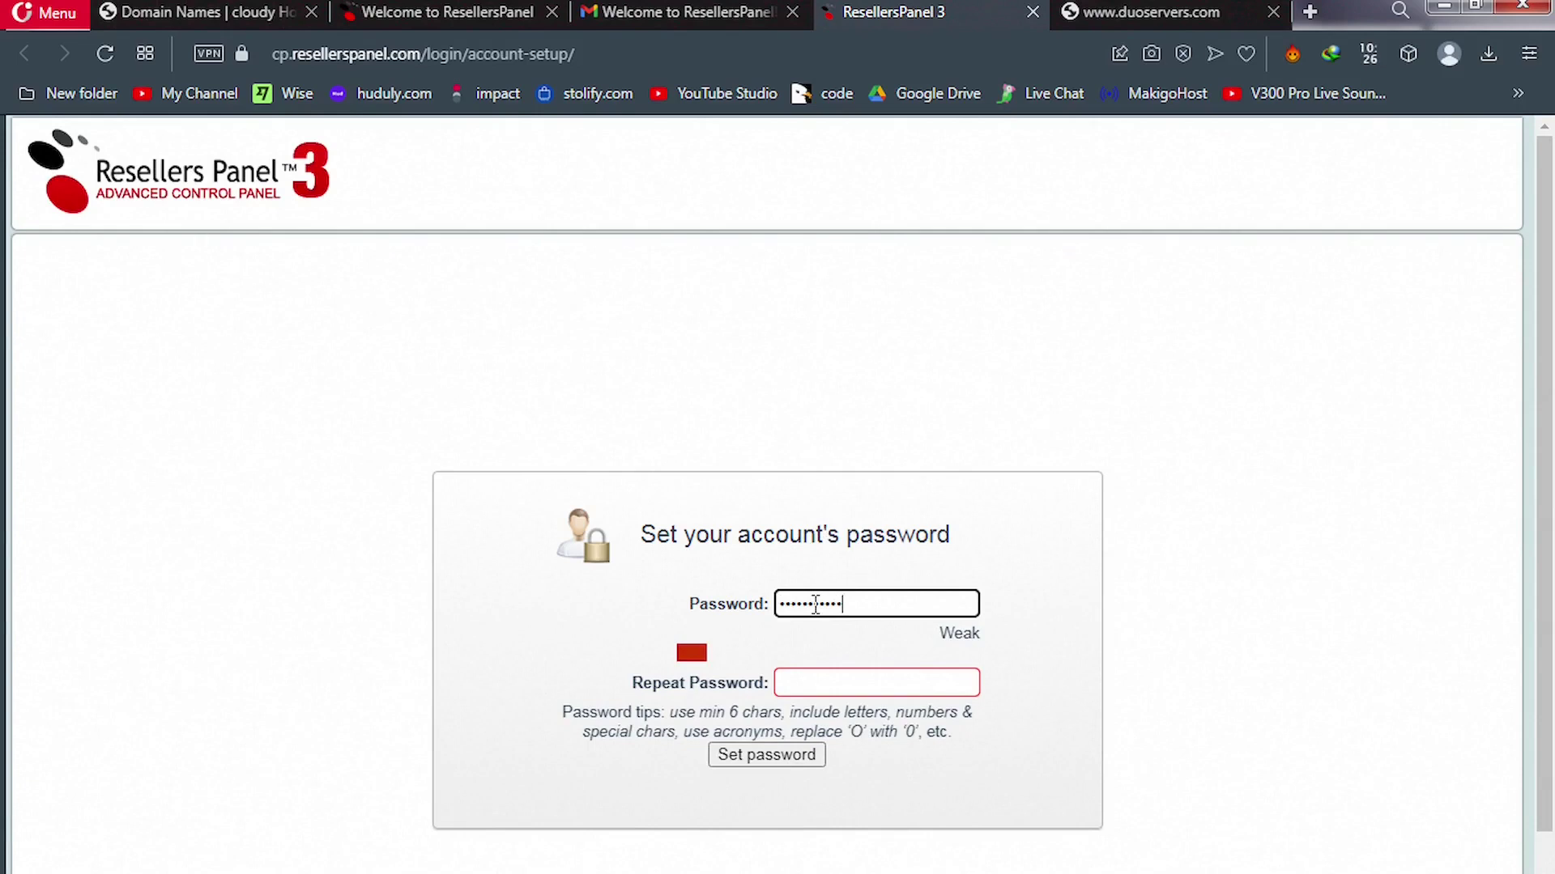
text(•••)
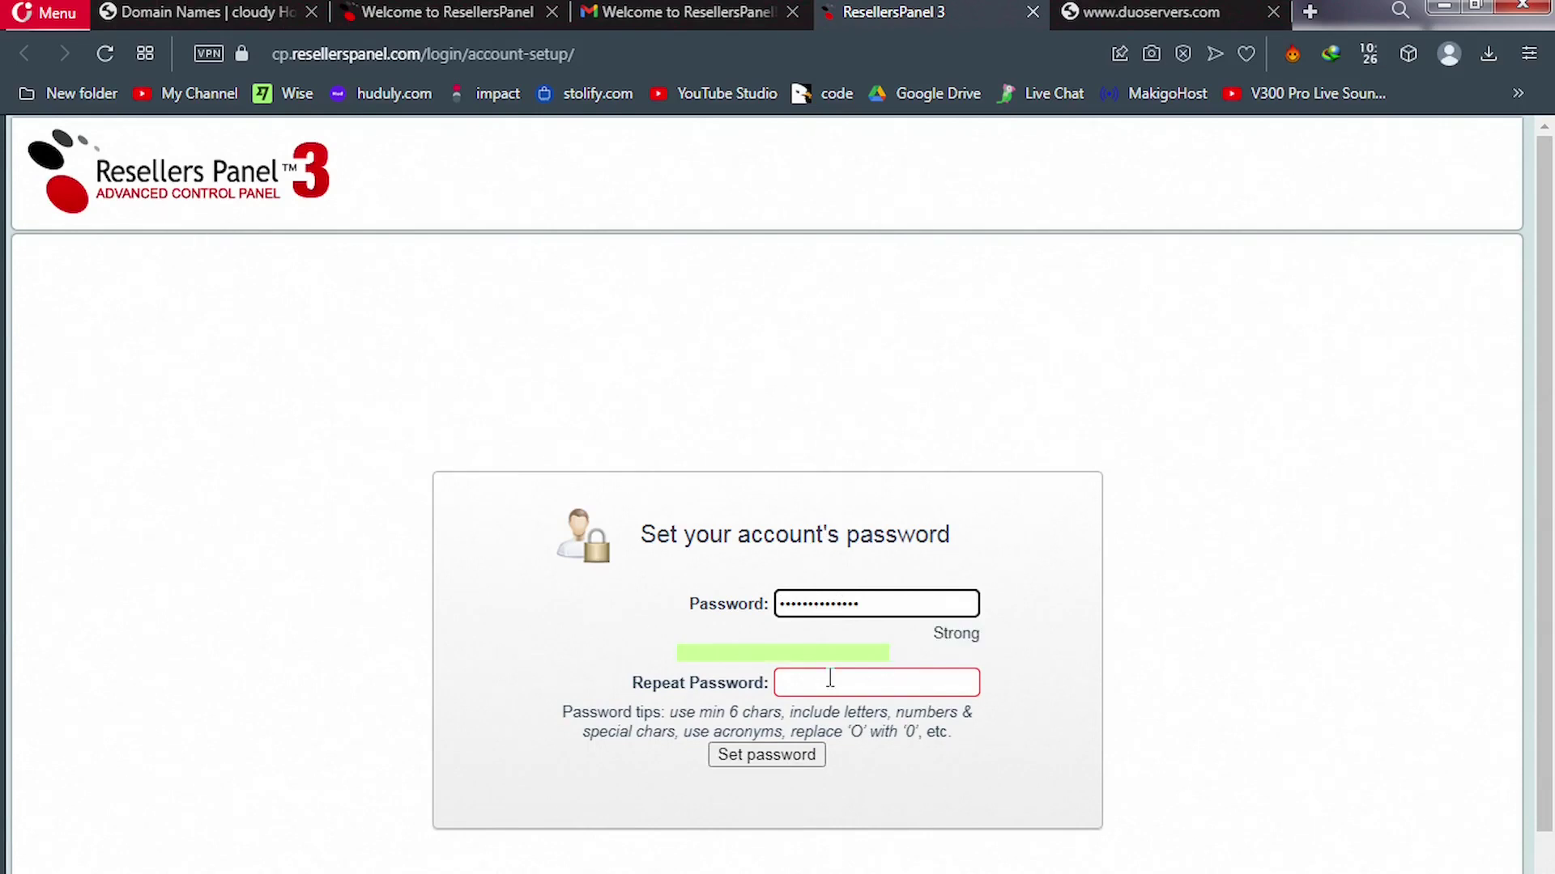
click(830, 679)
text(•••••)
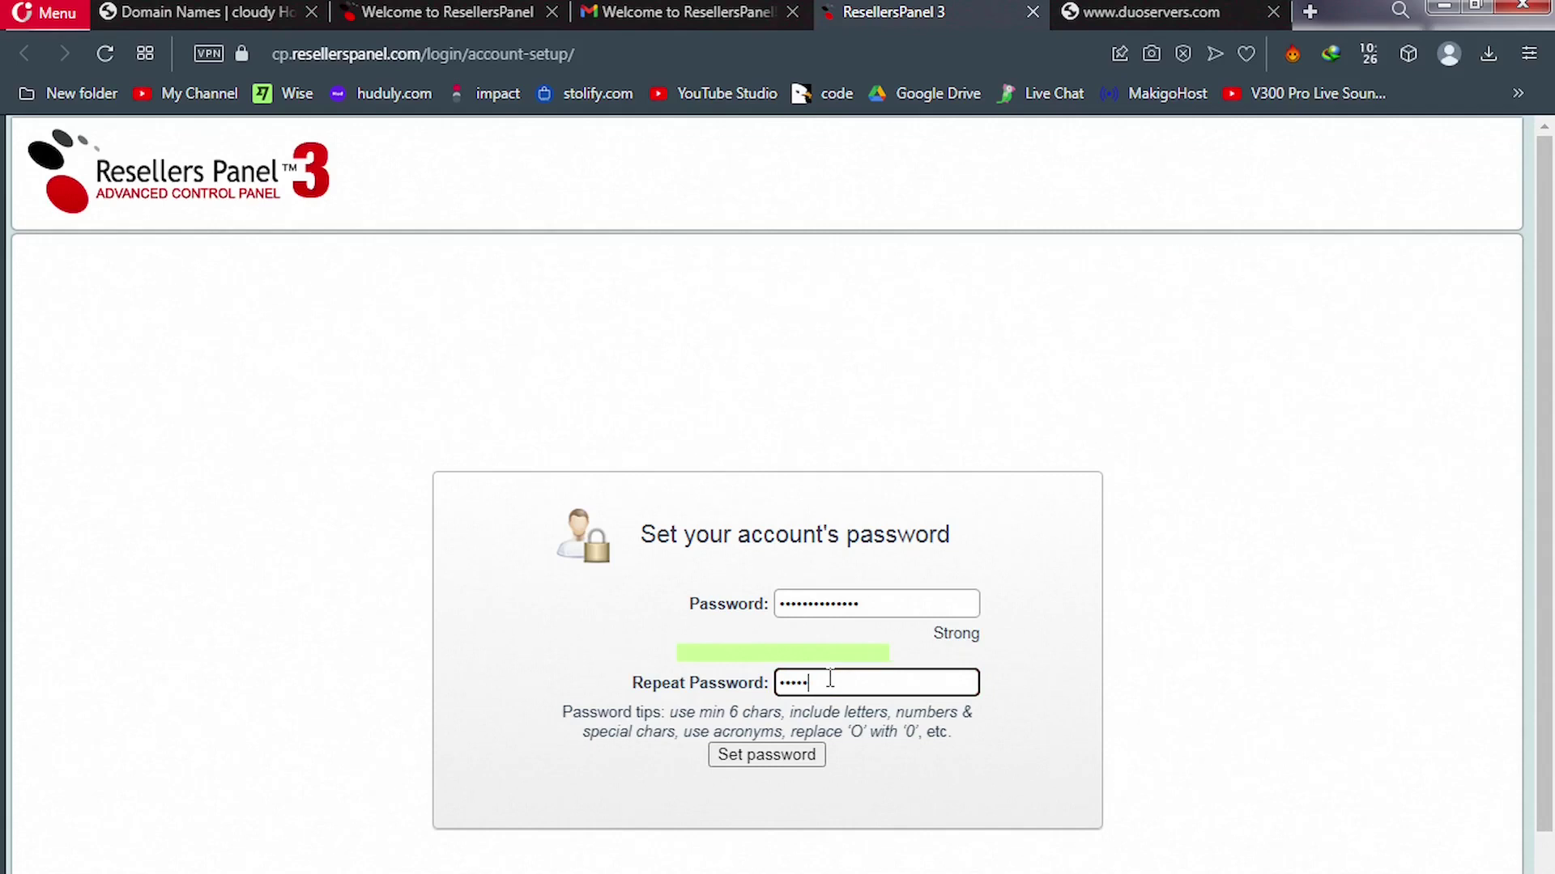
text(•••••••••)
click(770, 761)
click(770, 762)
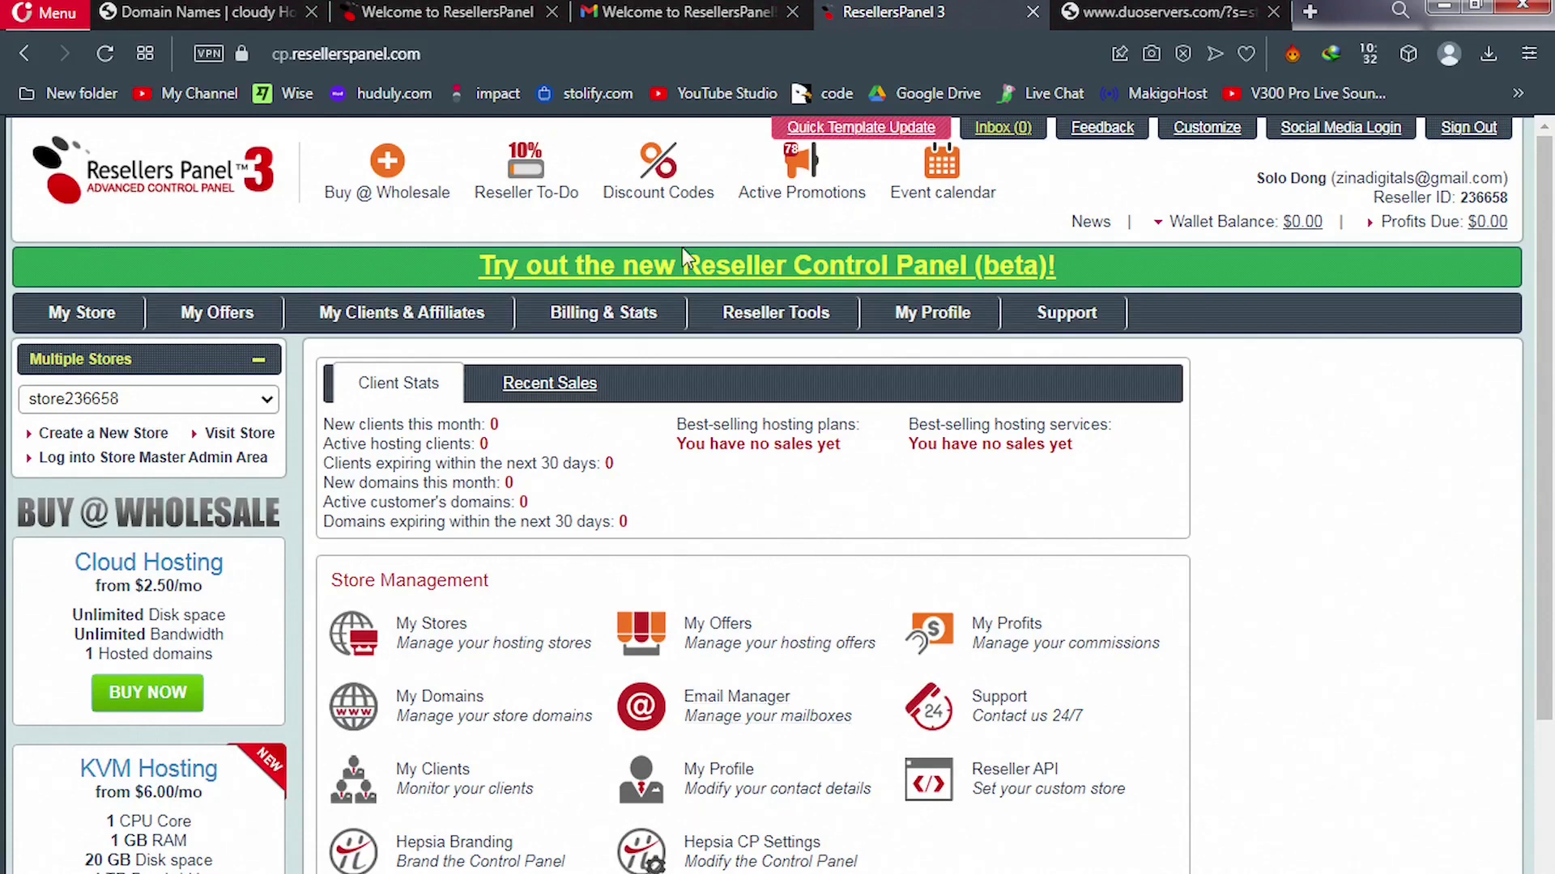
Return to the Gmail 'Welcome to ResellersPanel' tab.
click(677, 18)
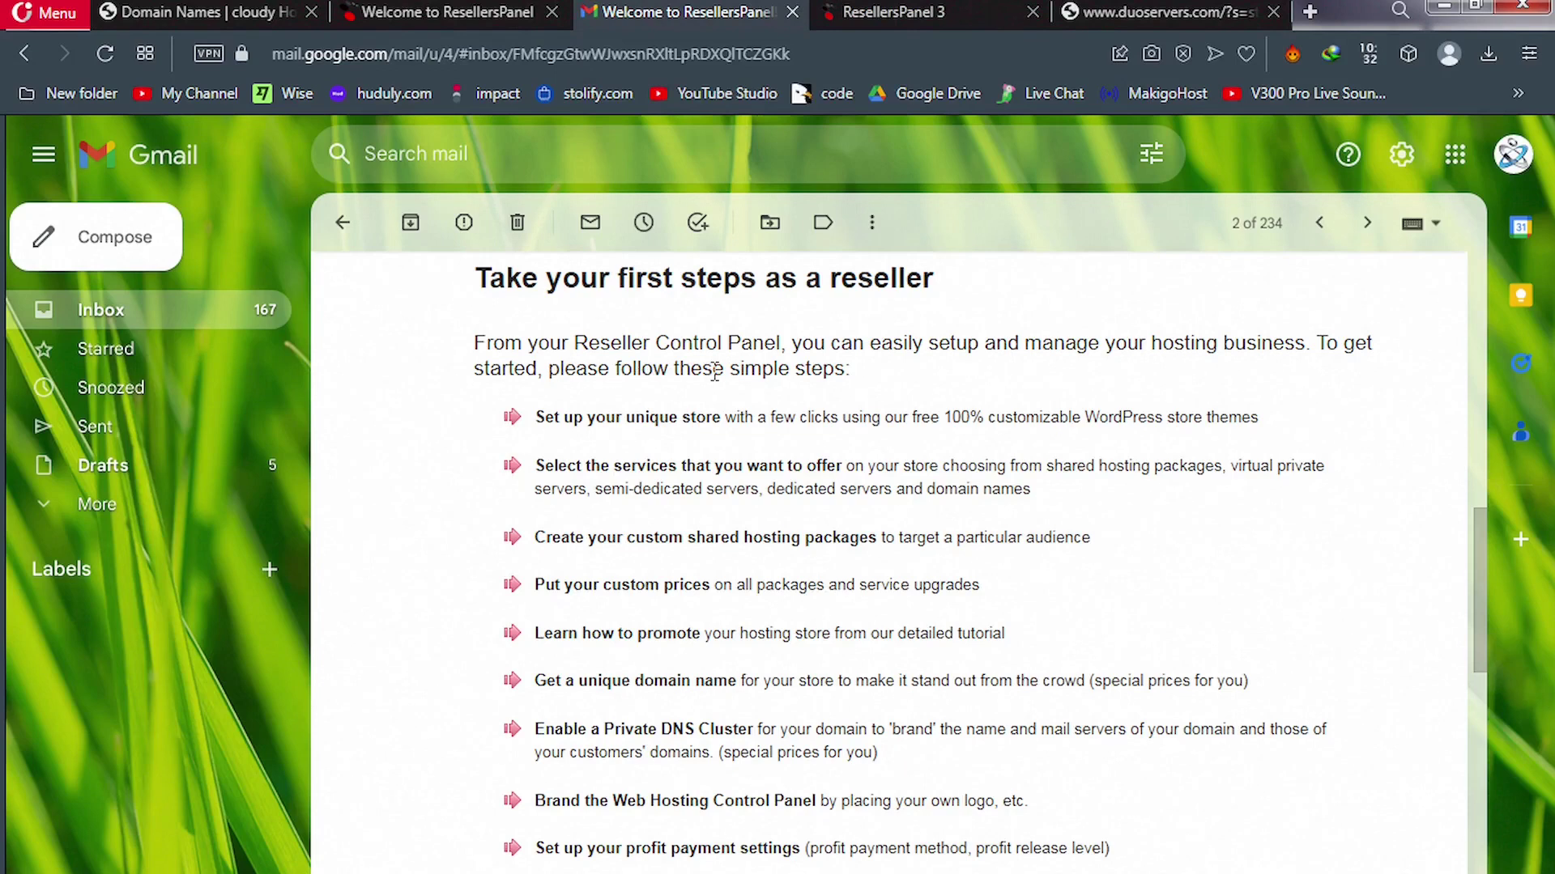
Read the welcome email down to the store link, then return to the ResellersPanel 3 tab.
scroll(715, 372, up, 4)
scroll(715, 381, up, 3)
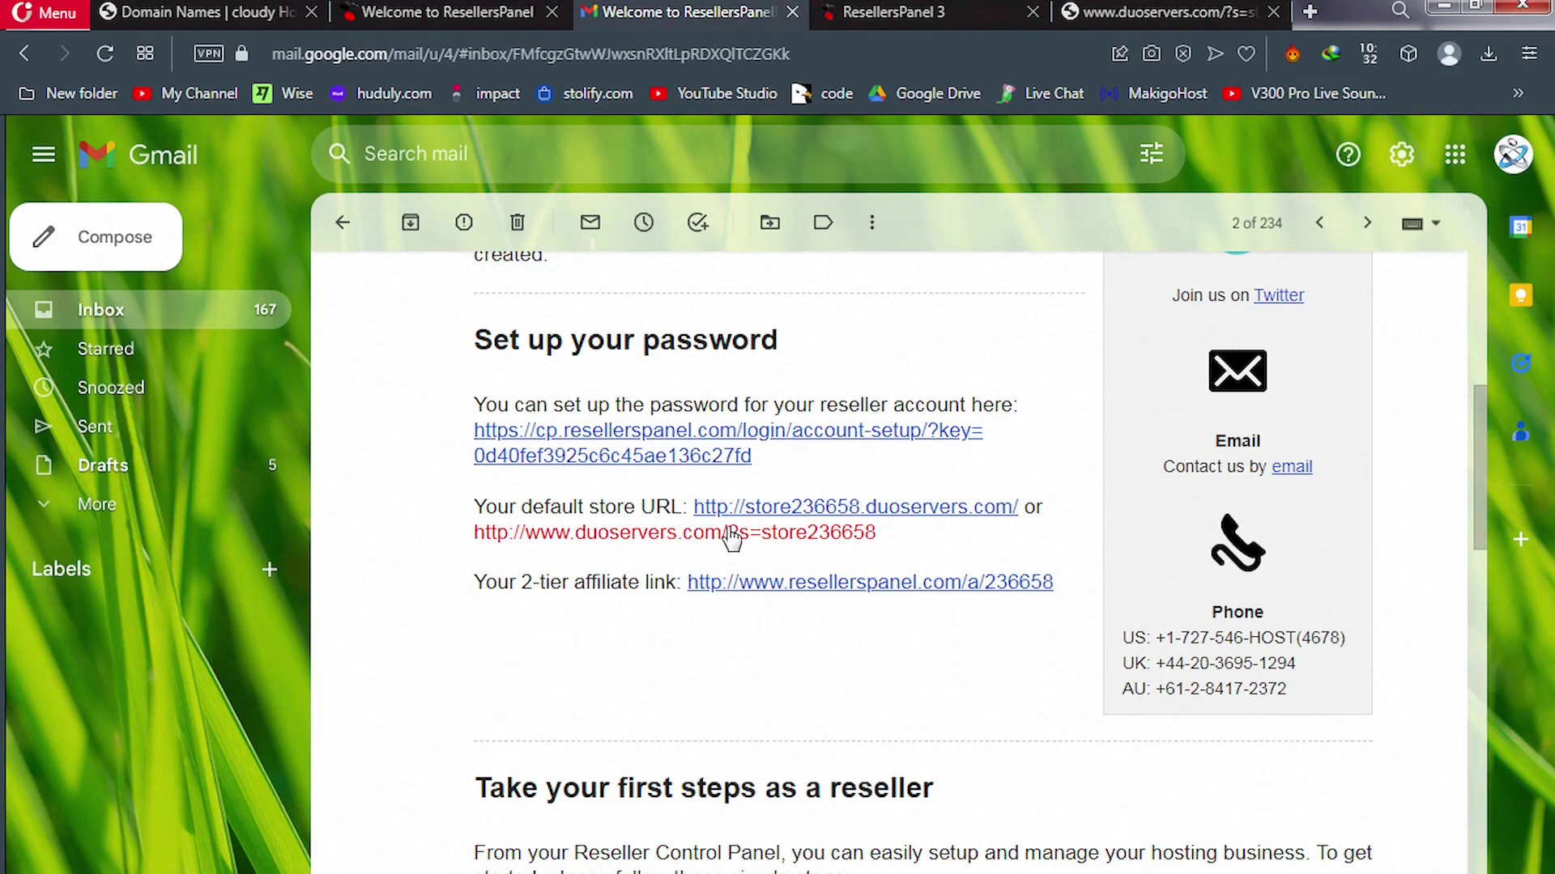
drag(474, 257, 891, 557)
click(902, 537)
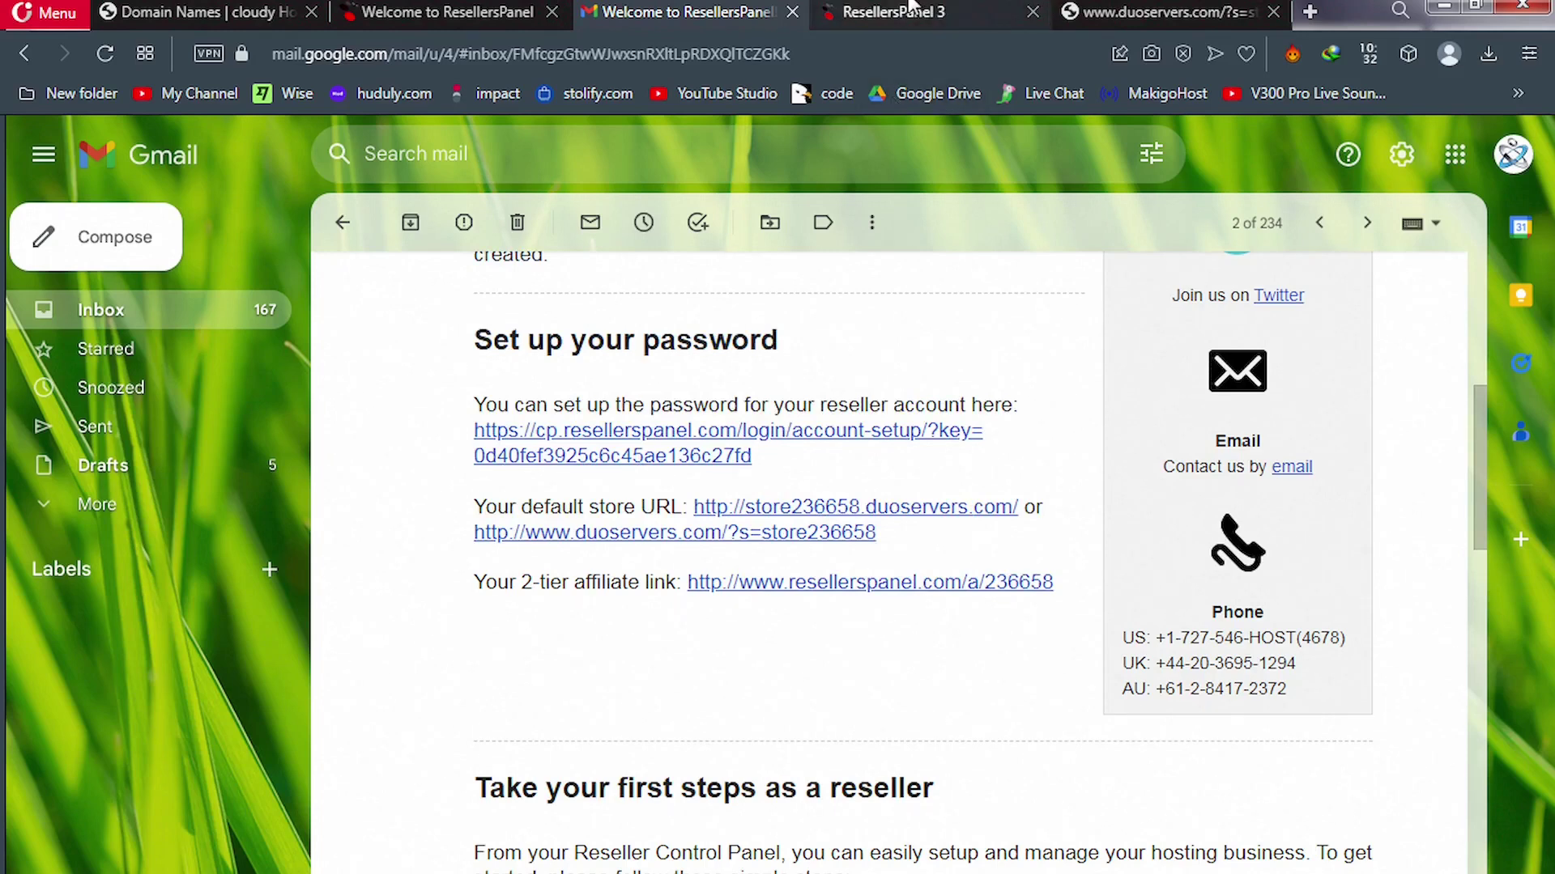
click(911, 11)
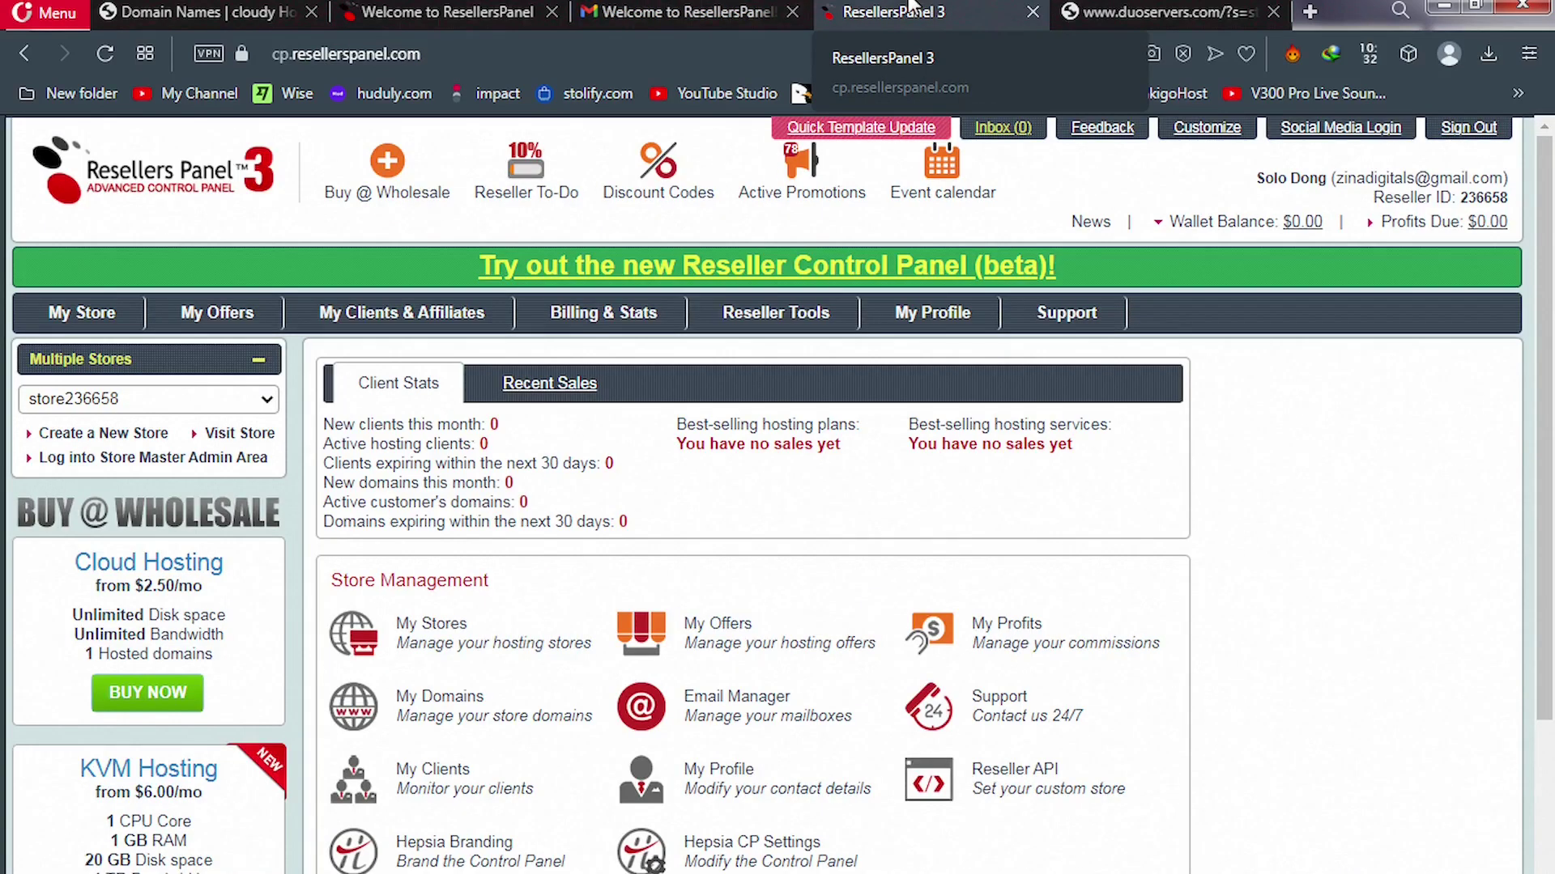
Check the Multiple Stores list, then choose Create a New Store.
click(100, 402)
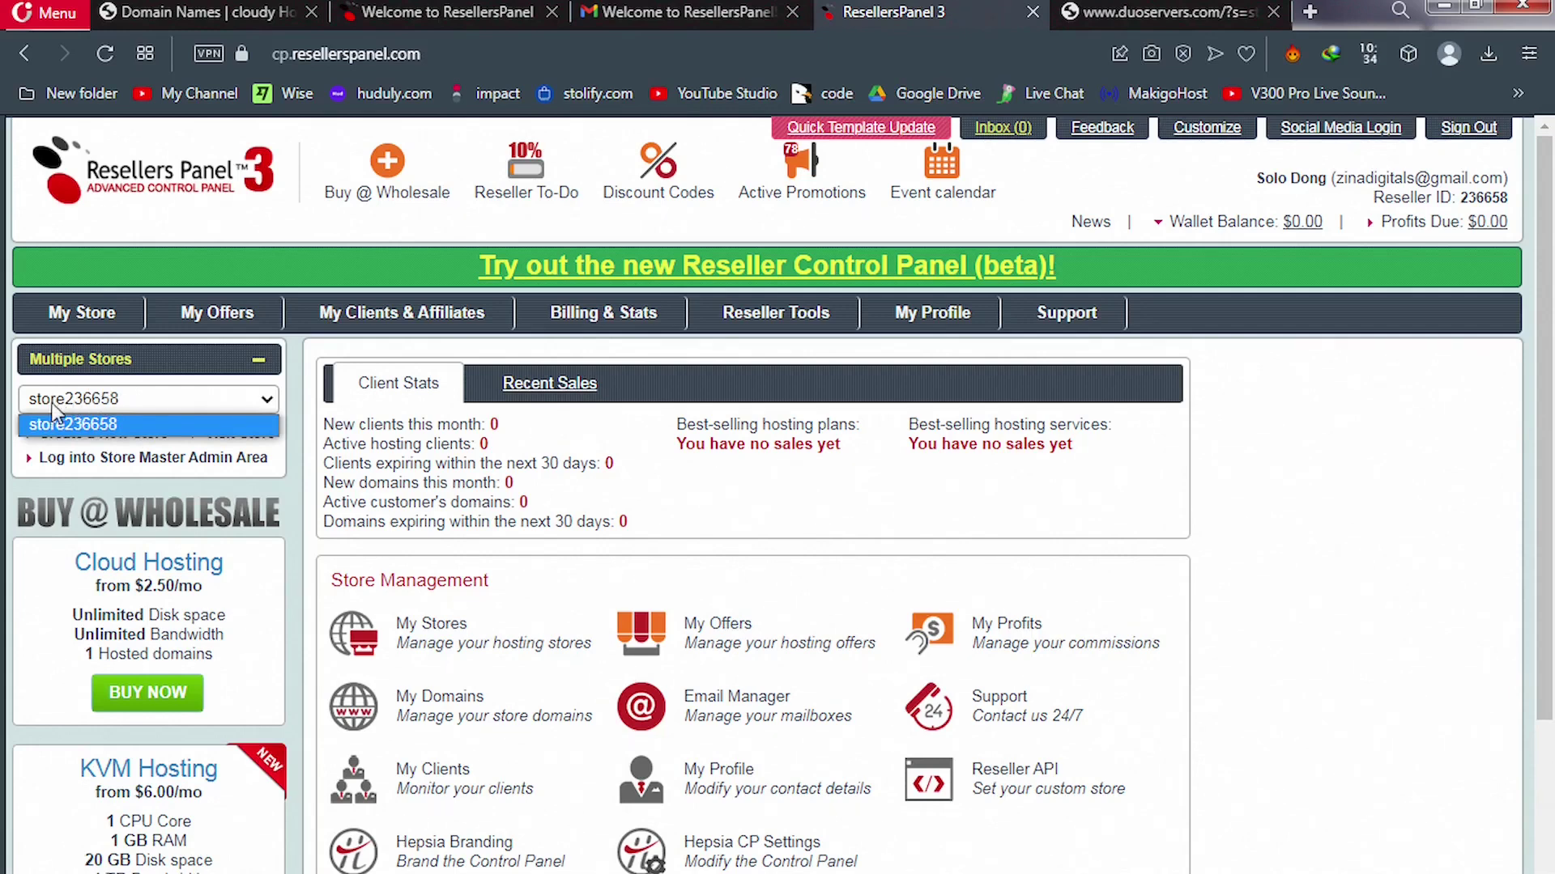
click(114, 398)
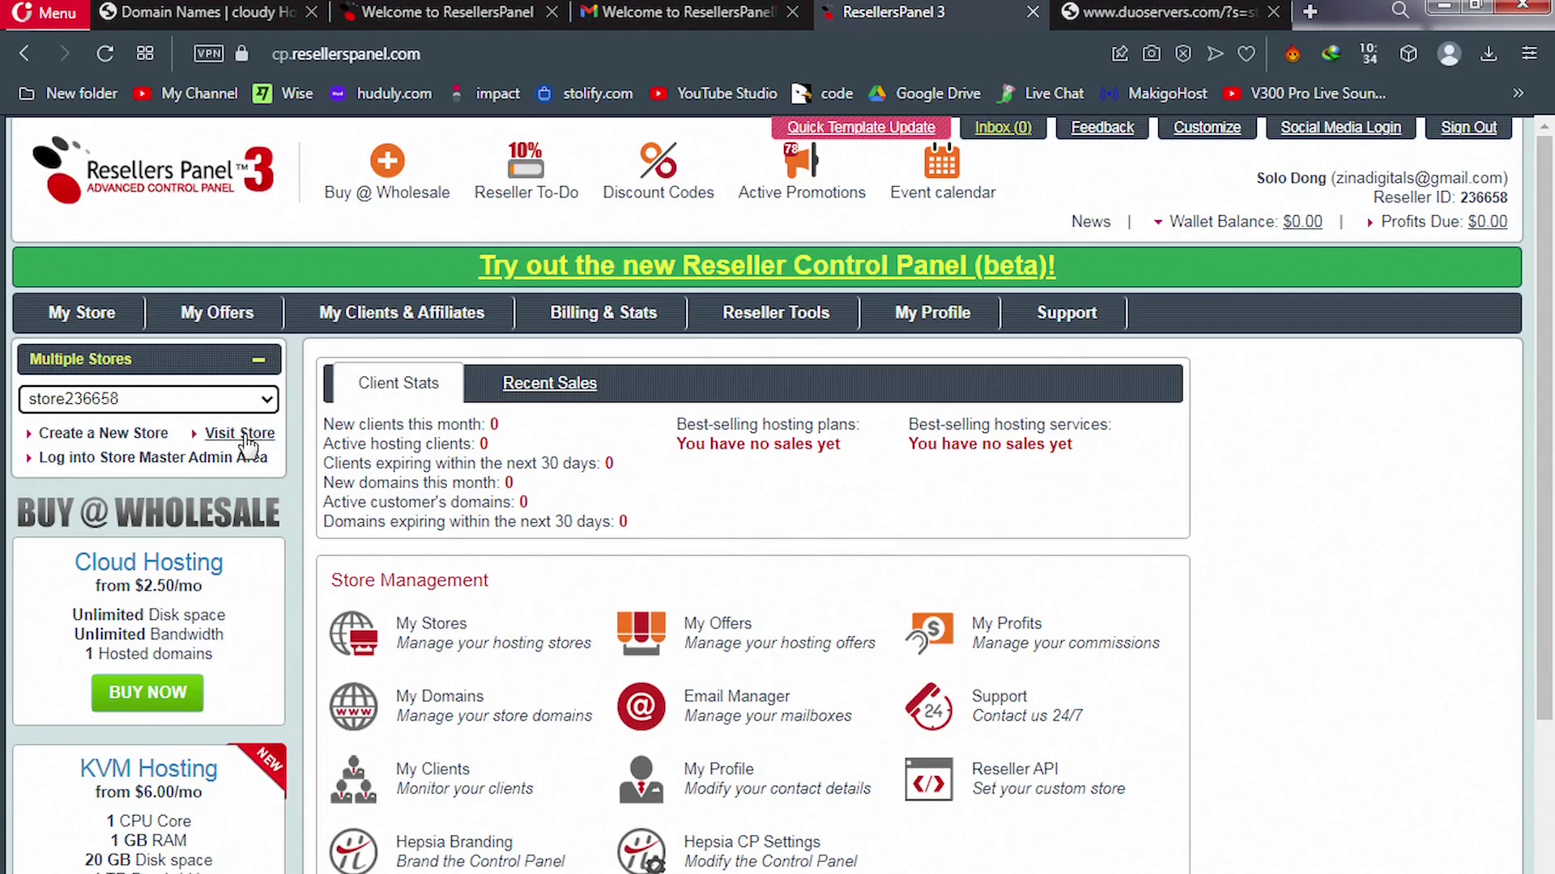
click(132, 435)
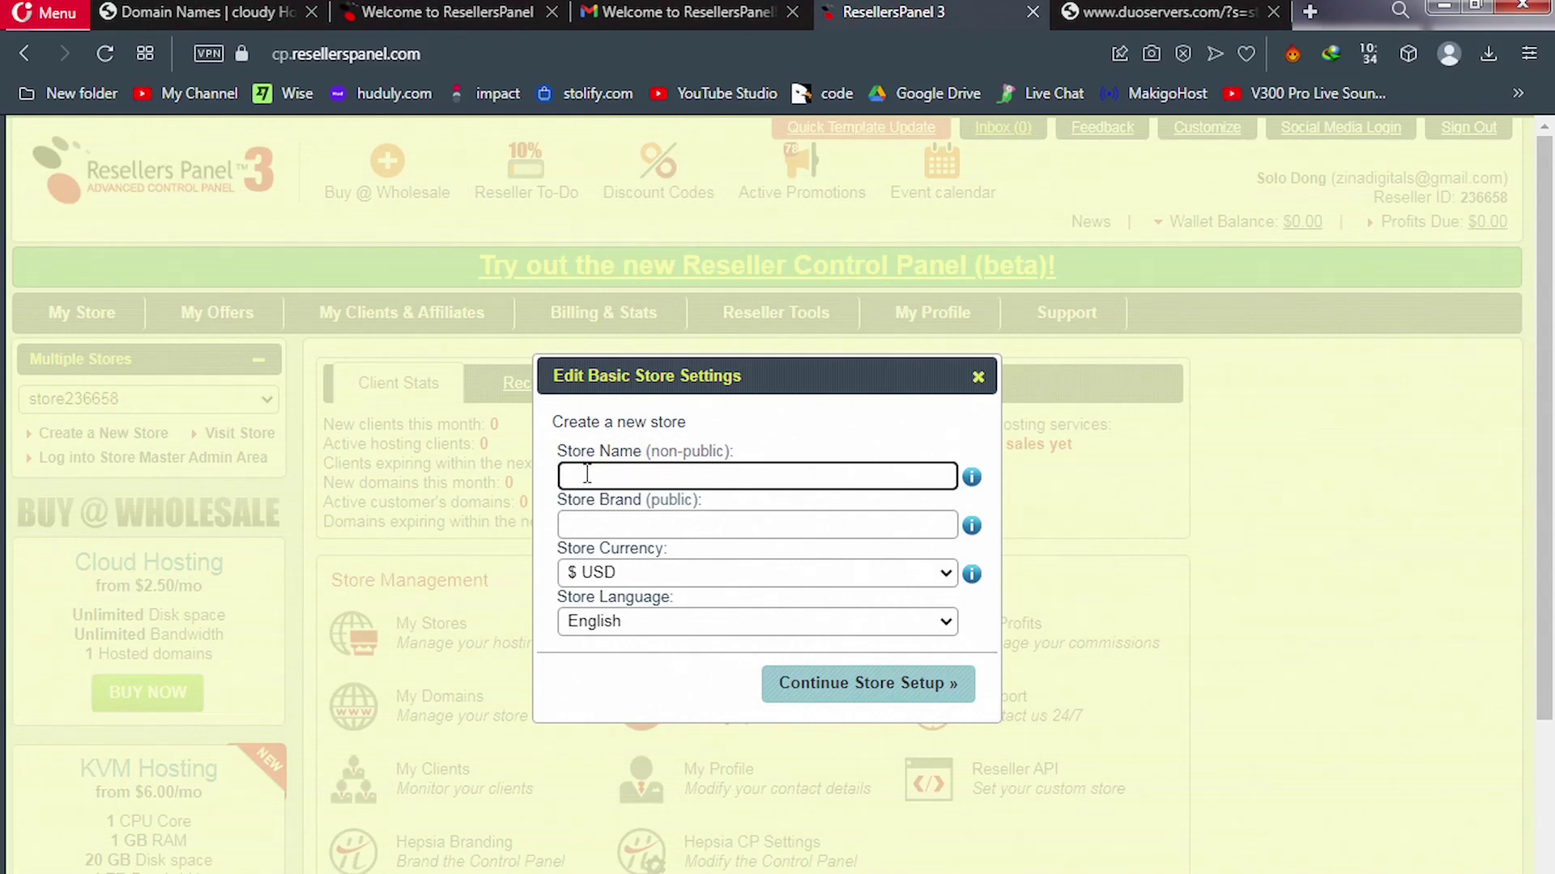
Enter 'tutorialz' as both the Store Name and the Store Brand.
text(solo)
key(BackSpace)
key(BackSpace)
key(BackSpace)
key(BackSpace)
click(587, 474)
text(tutorialz)
click(589, 527)
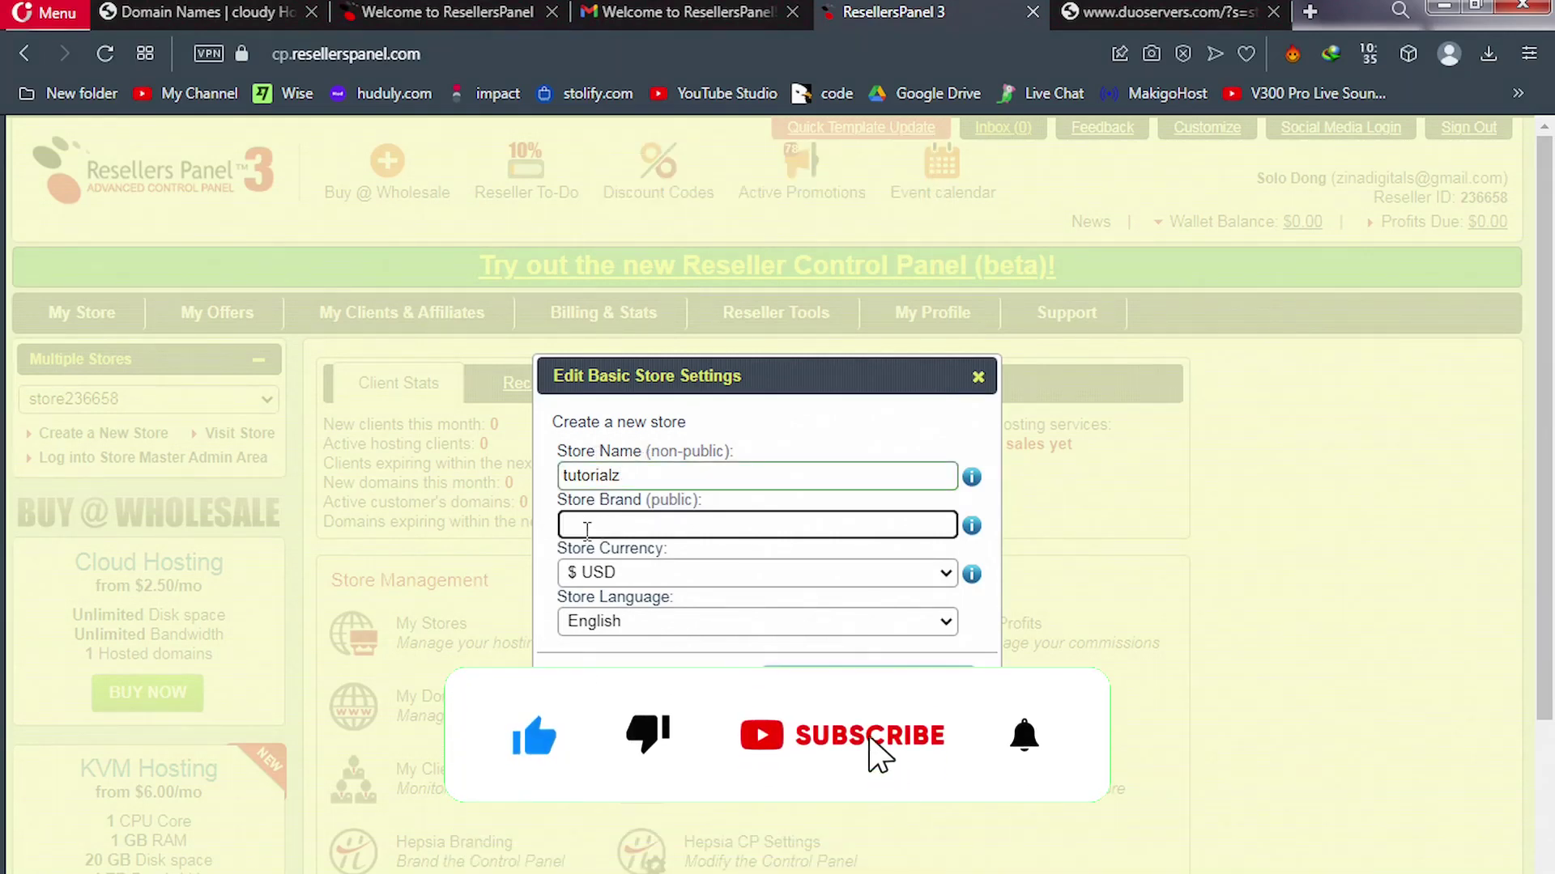
text(tutori)
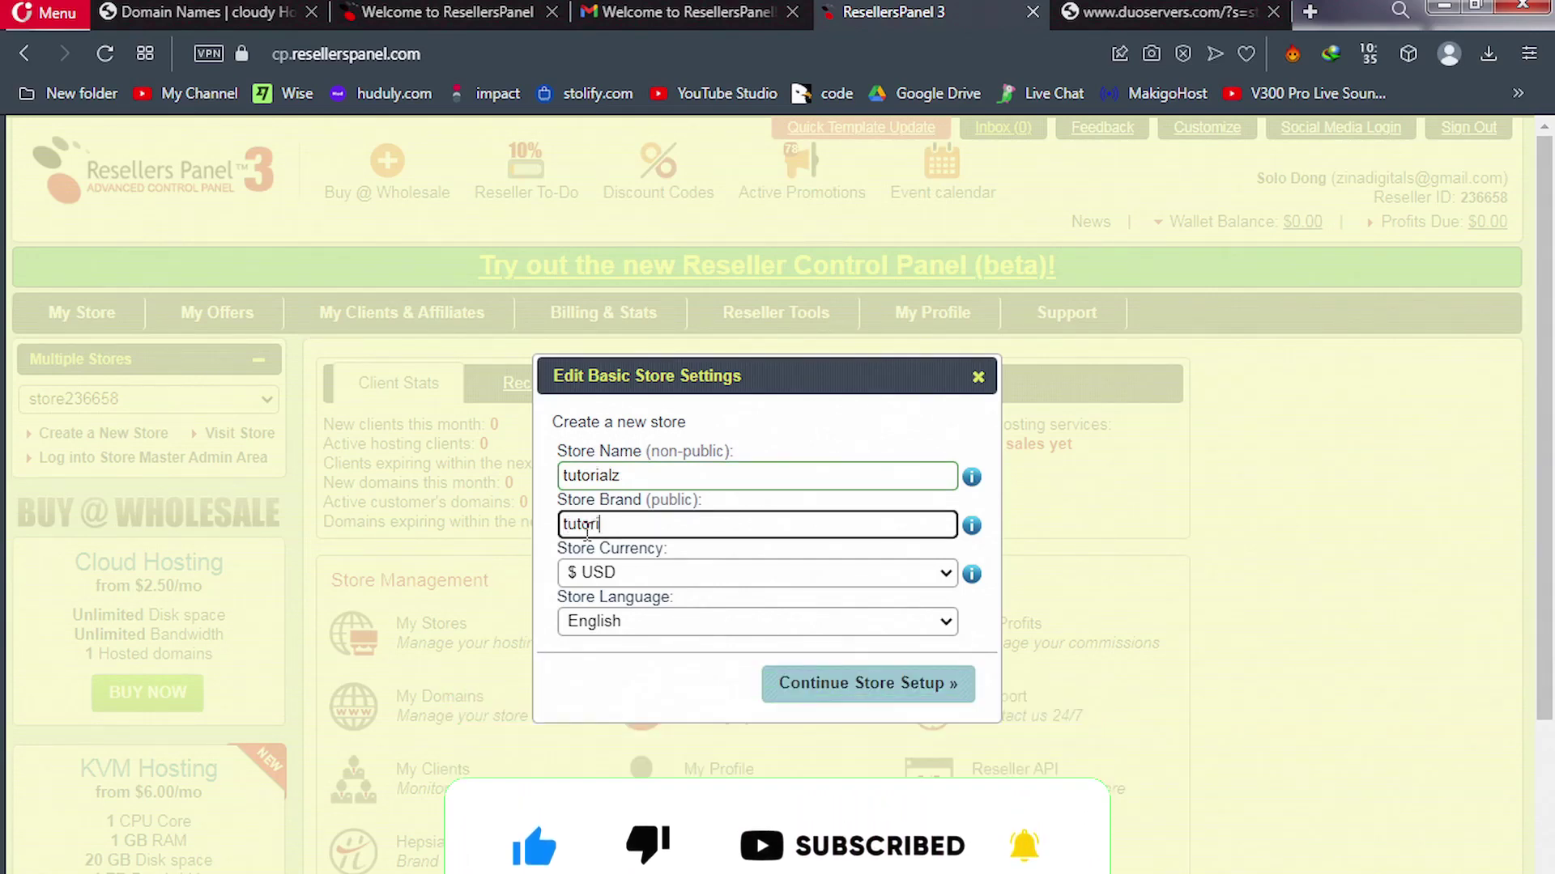
text(al)
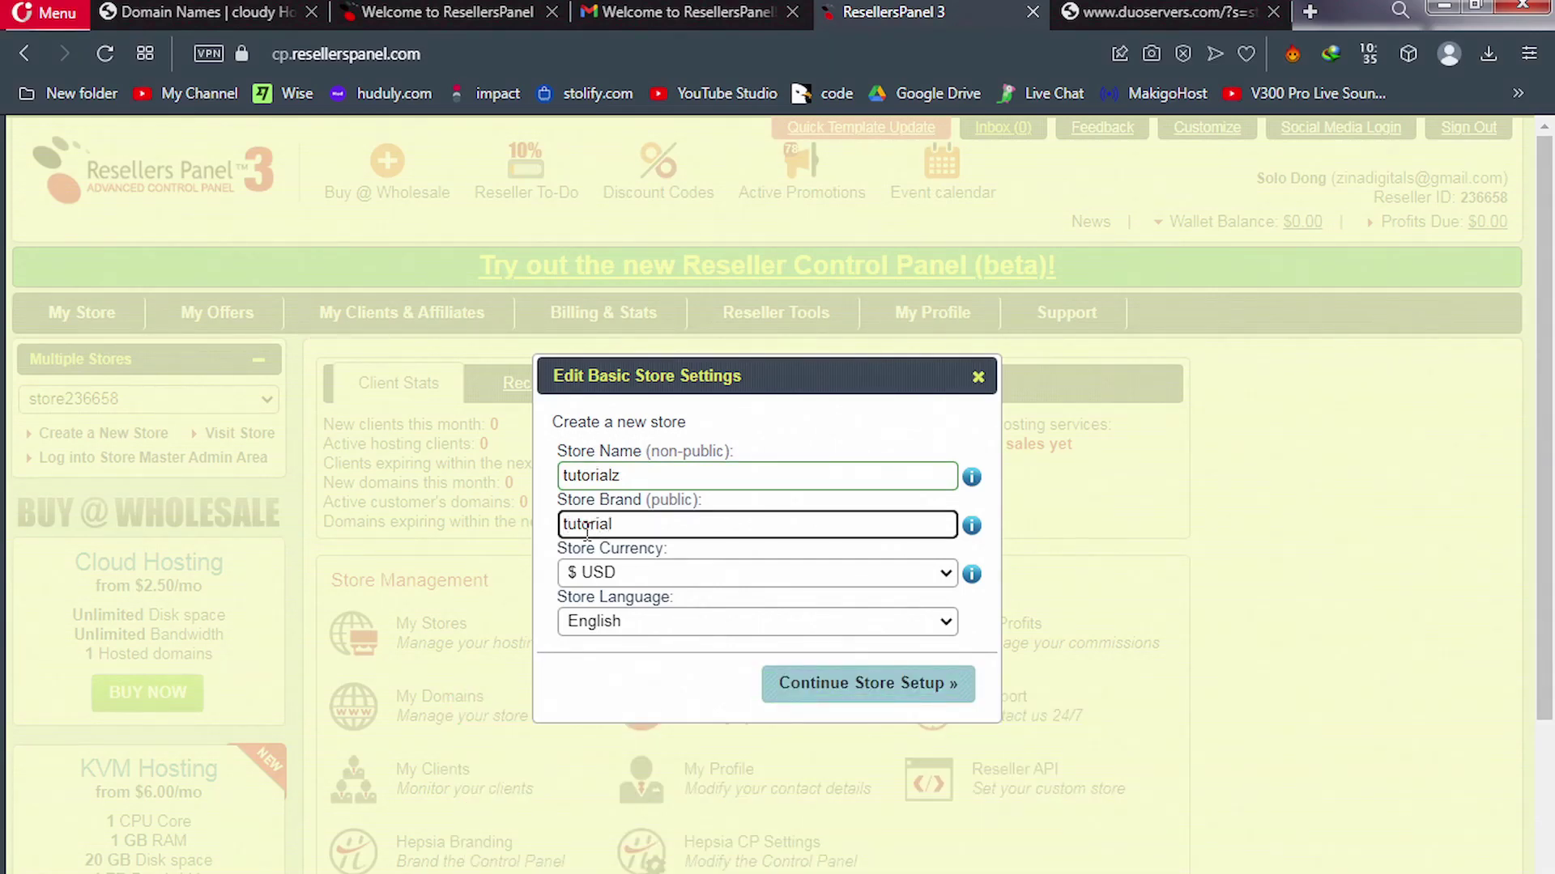
text(z)
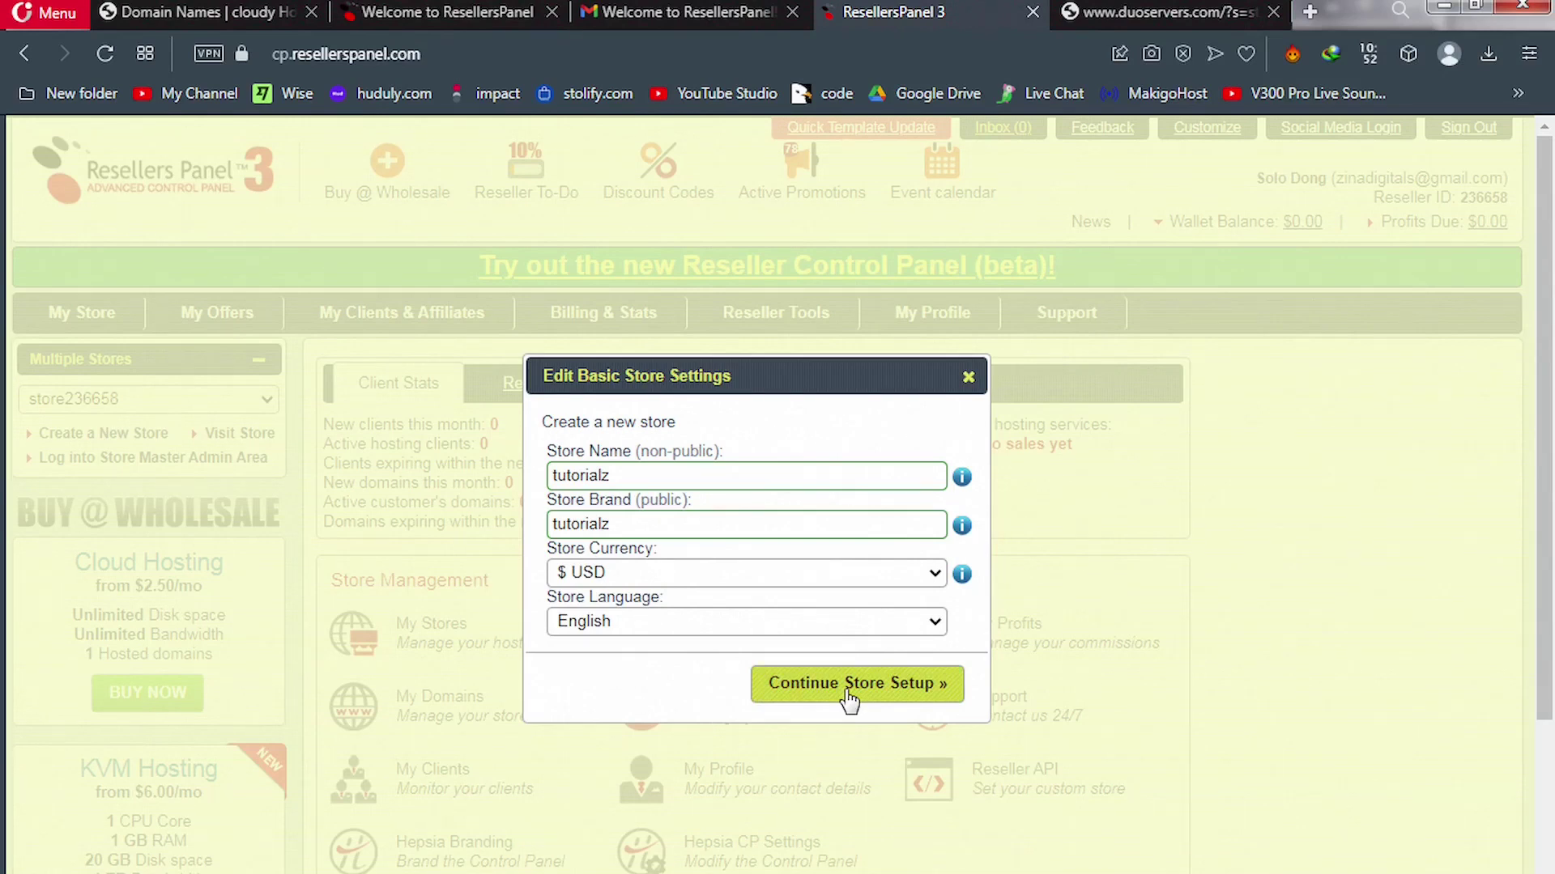
Go to the Extra Store Settings and place the caret in the custom Whois info box.
click(847, 694)
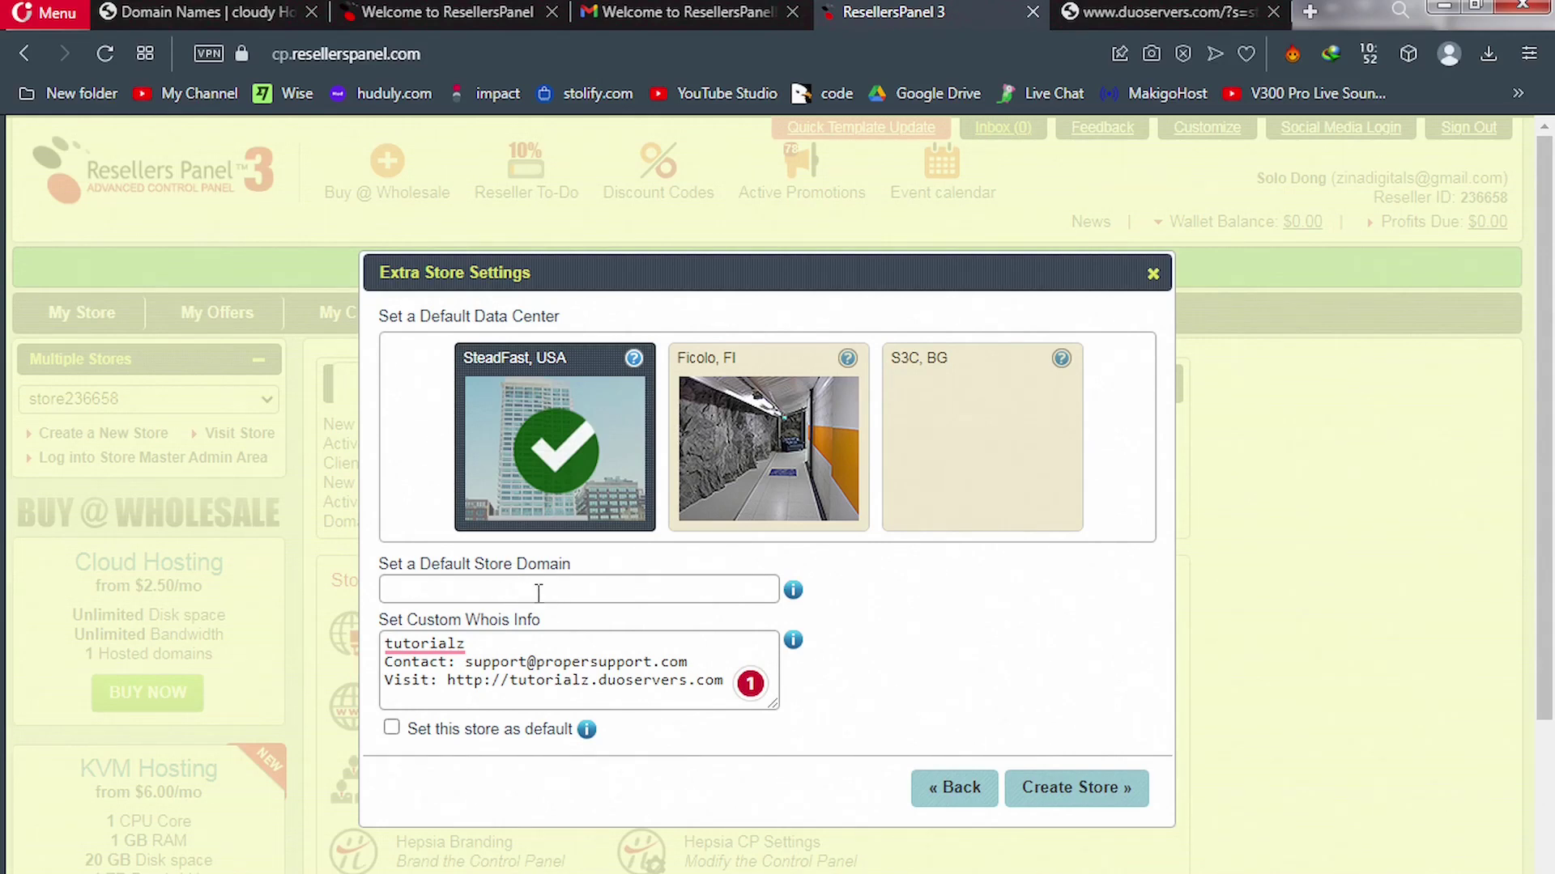
click(425, 648)
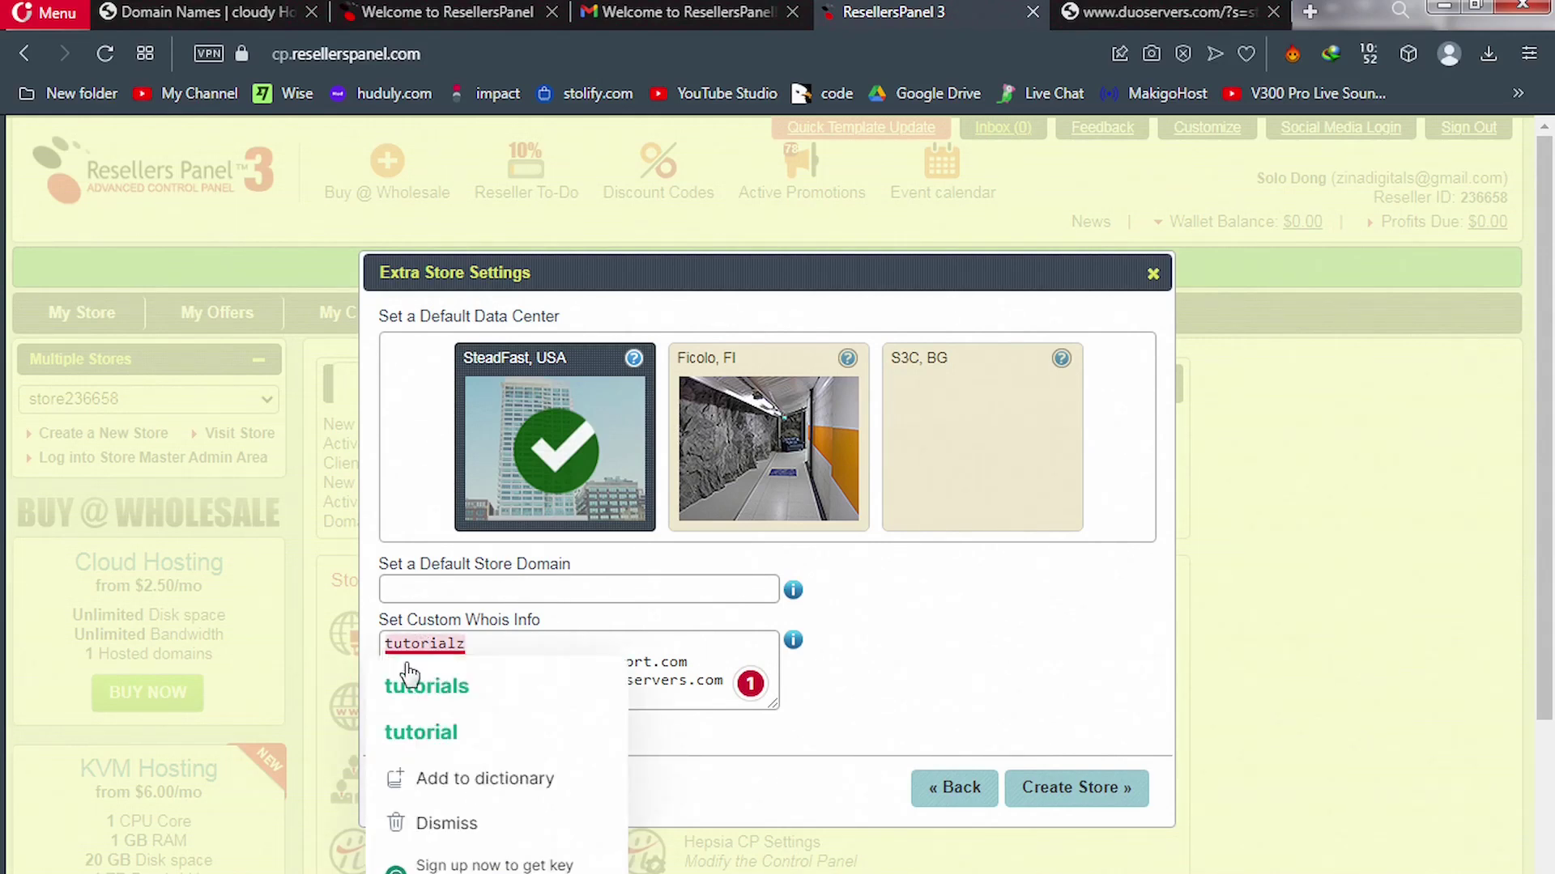
click(666, 664)
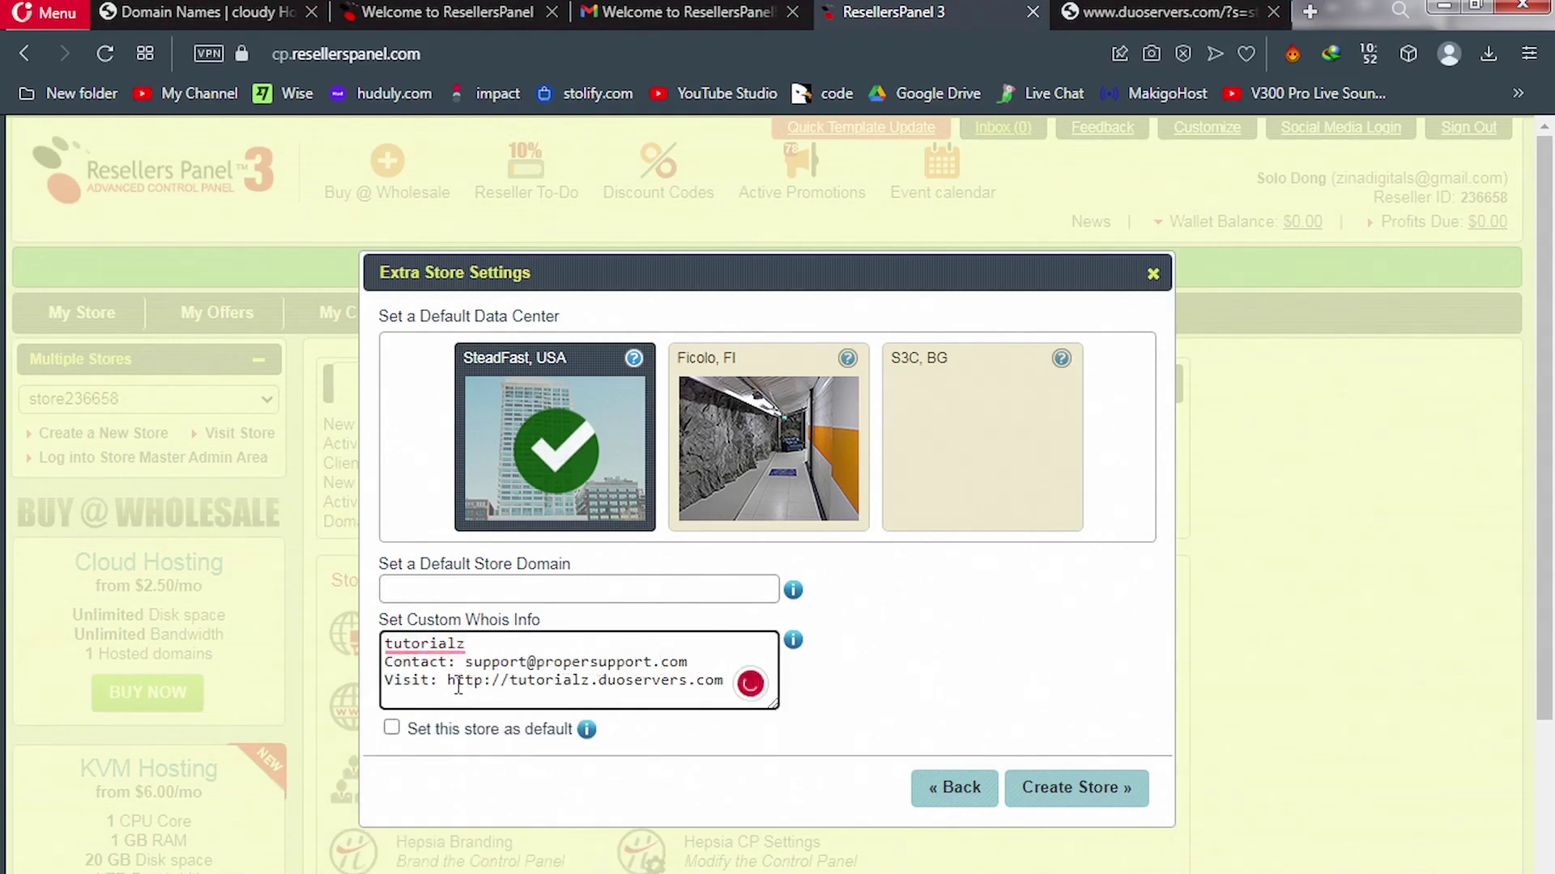
drag(449, 680, 724, 684)
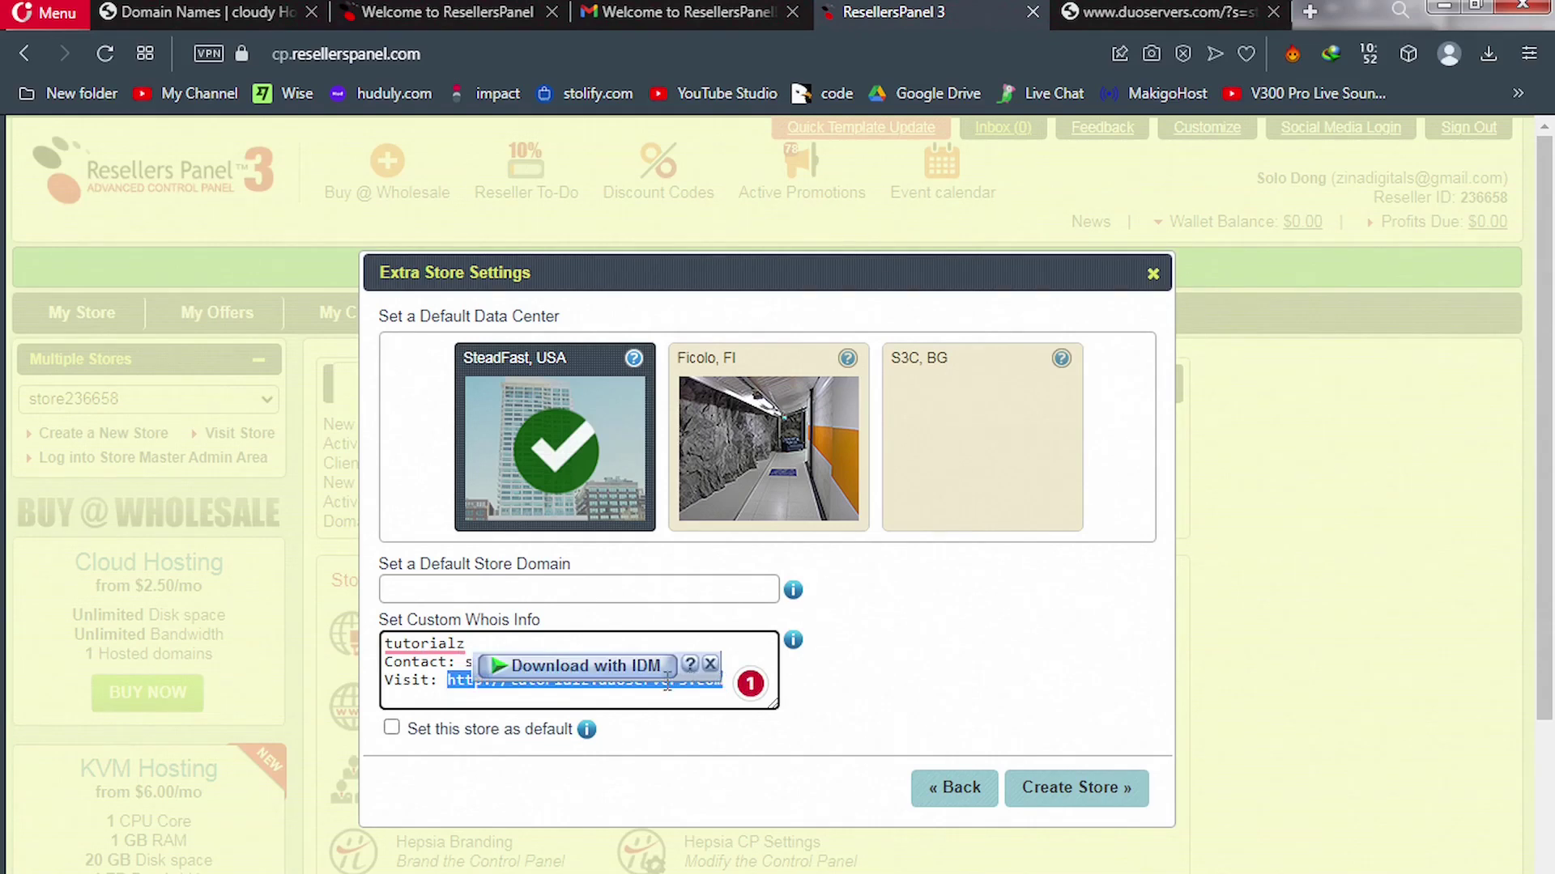
click(695, 698)
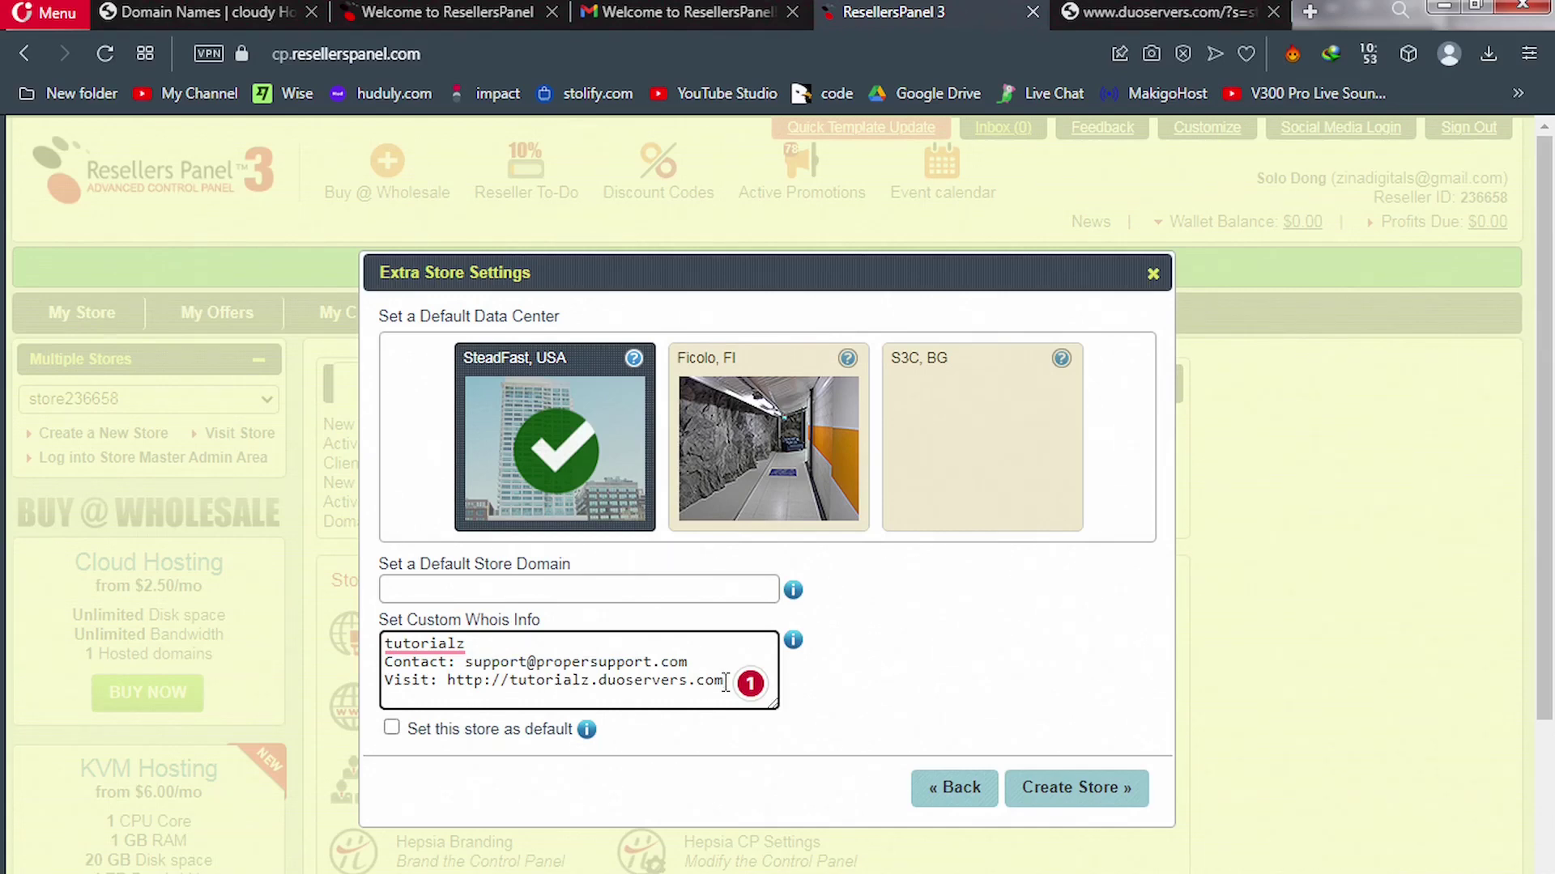
drag(724, 683, 601, 686)
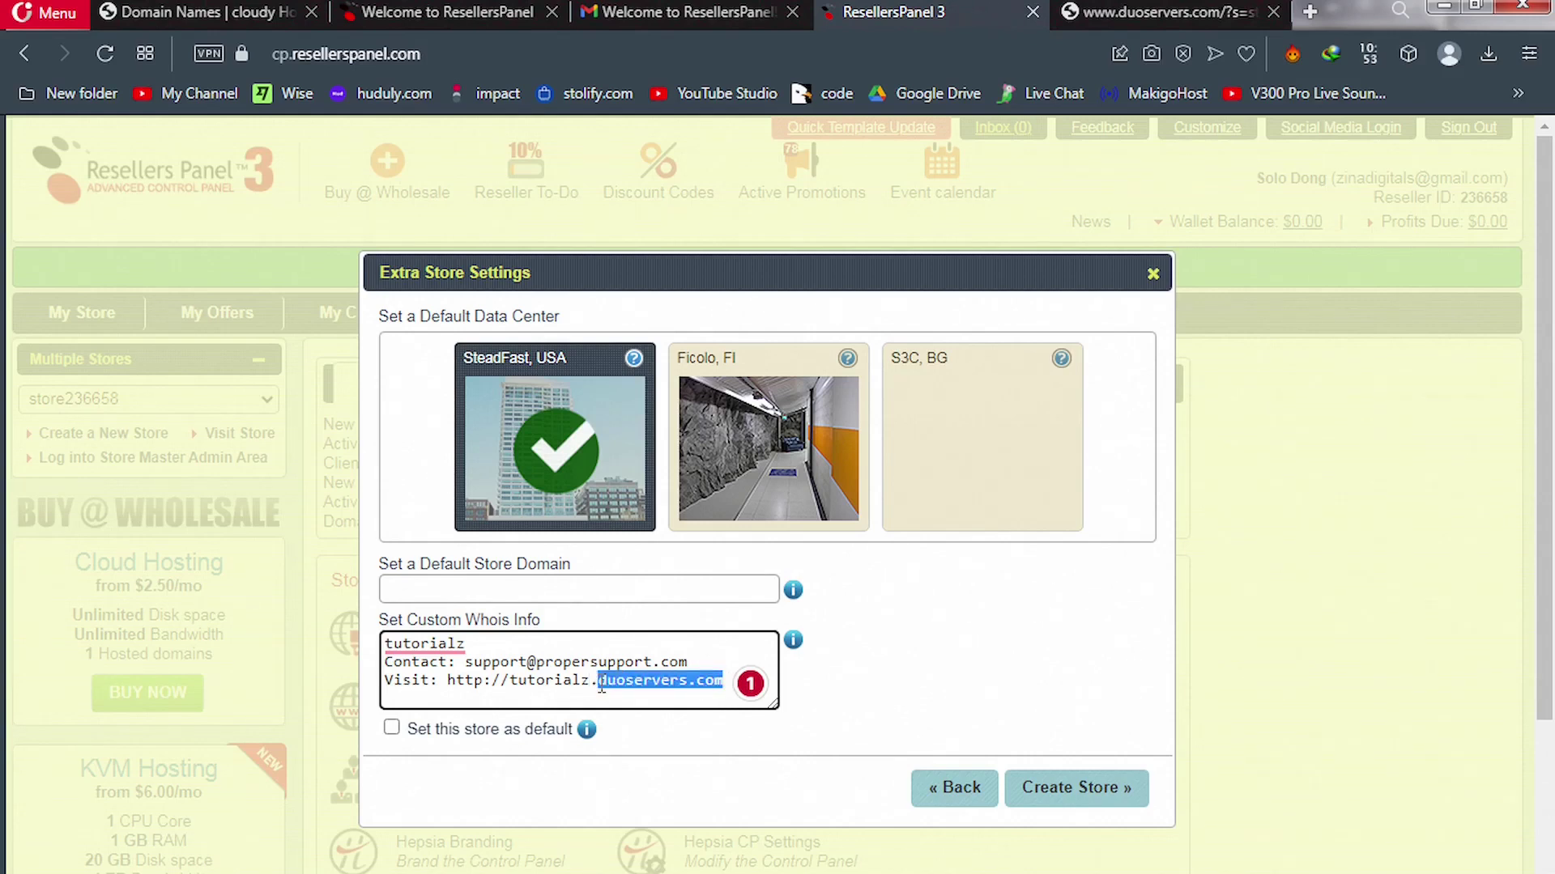
click(611, 684)
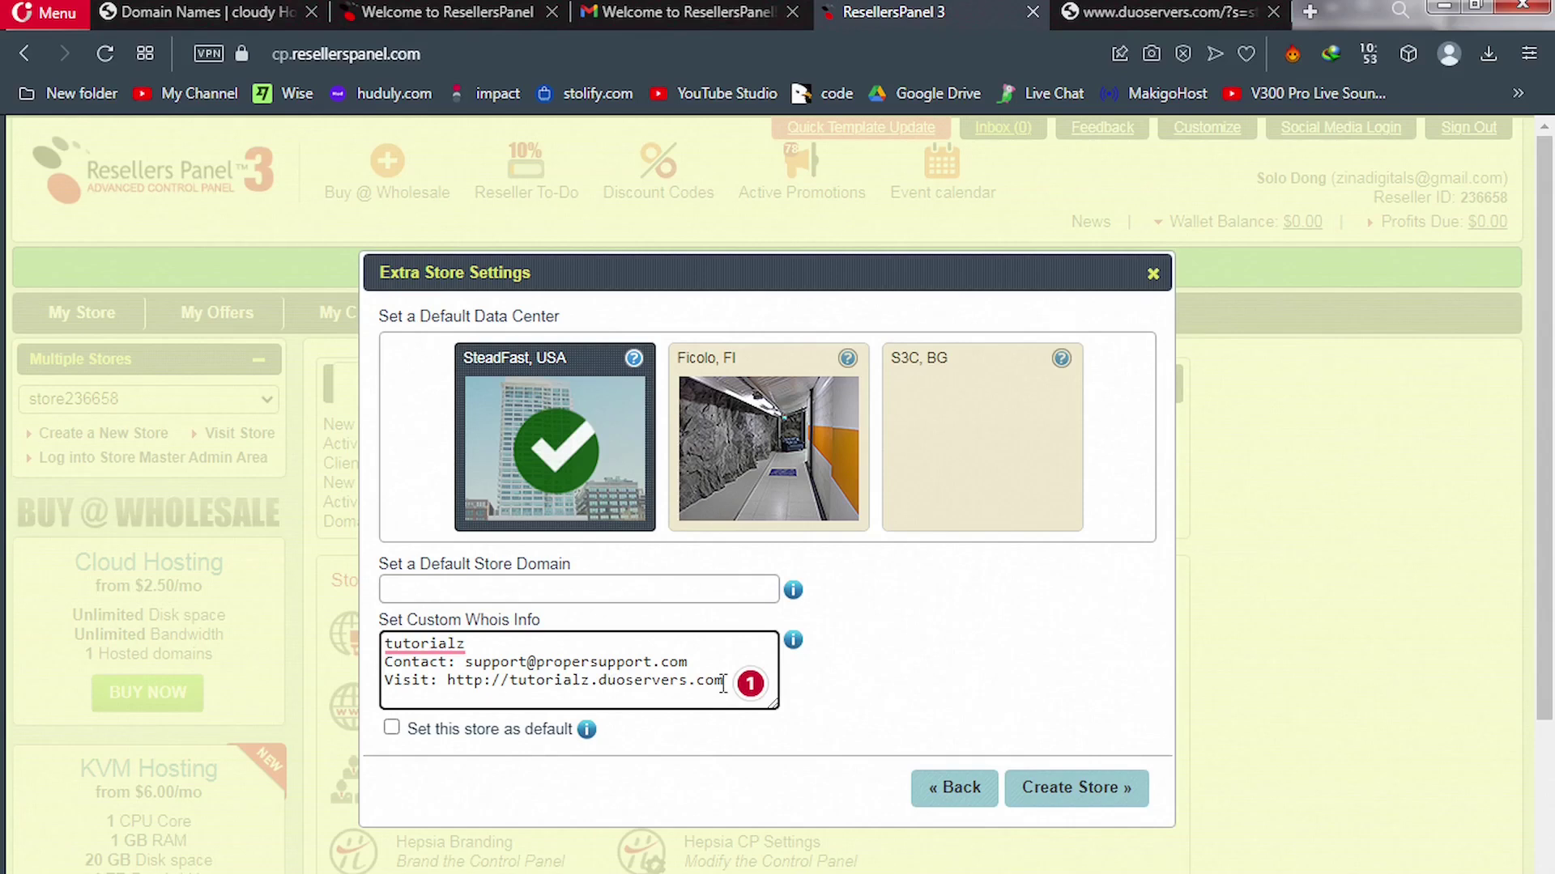
drag(723, 684, 447, 687)
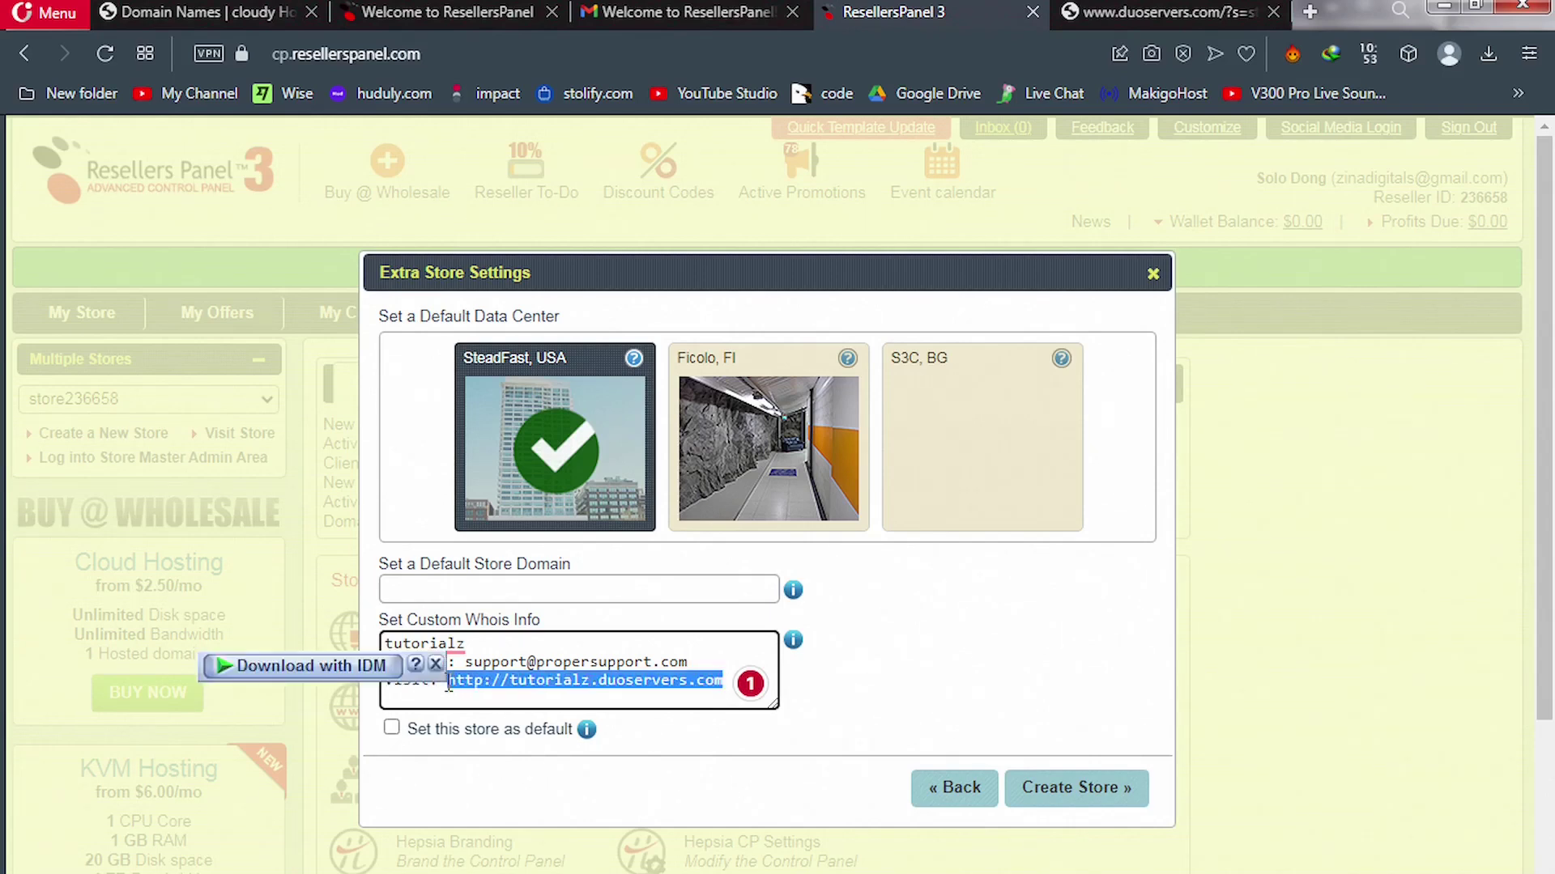
click(457, 684)
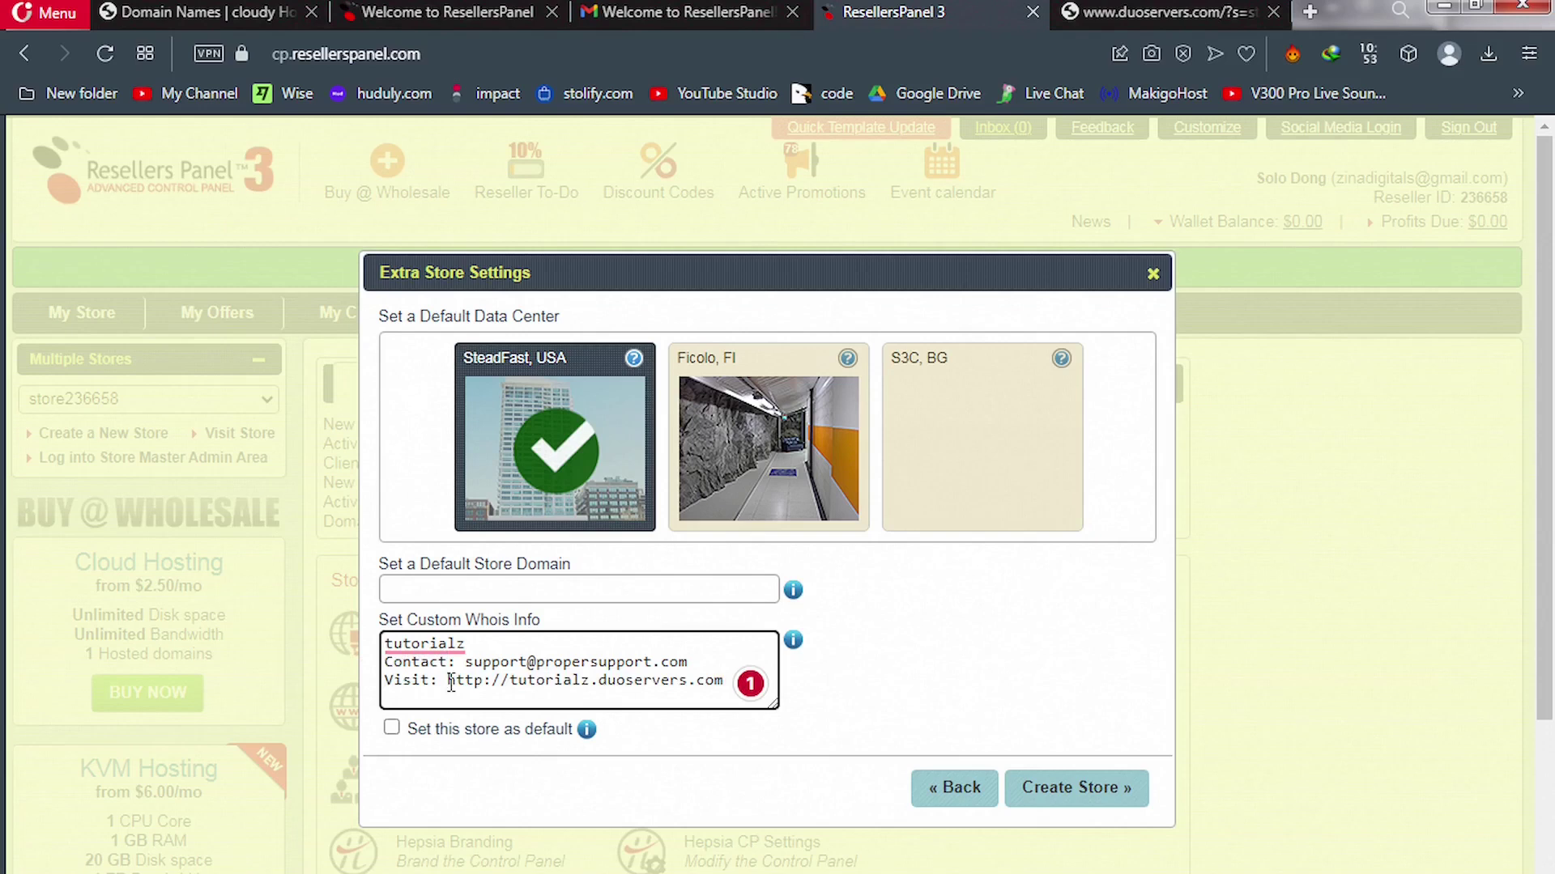
drag(450, 684, 725, 674)
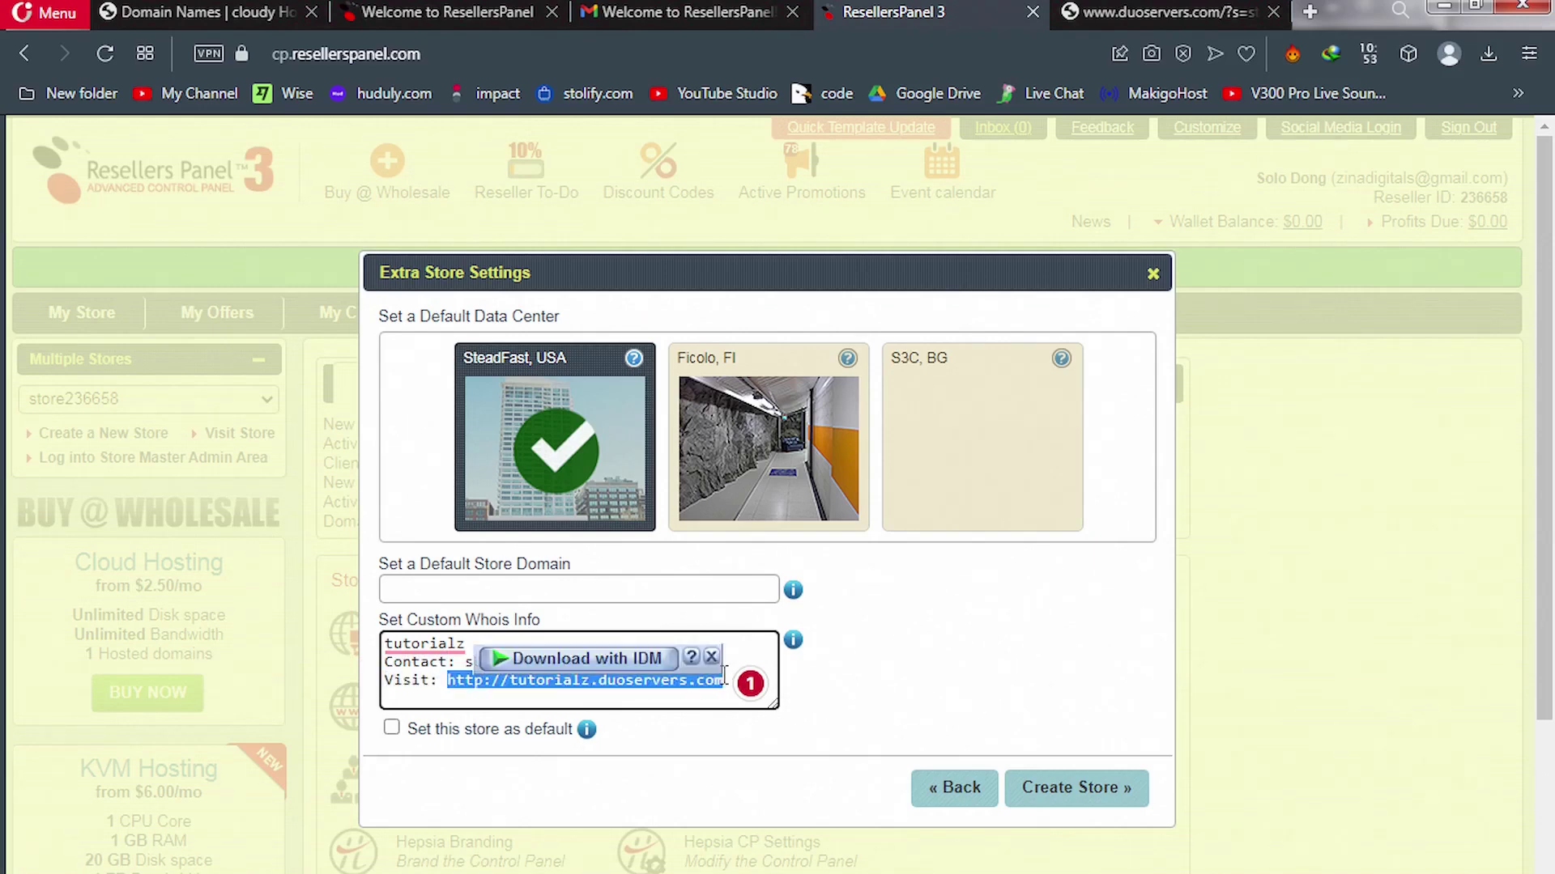
click(724, 691)
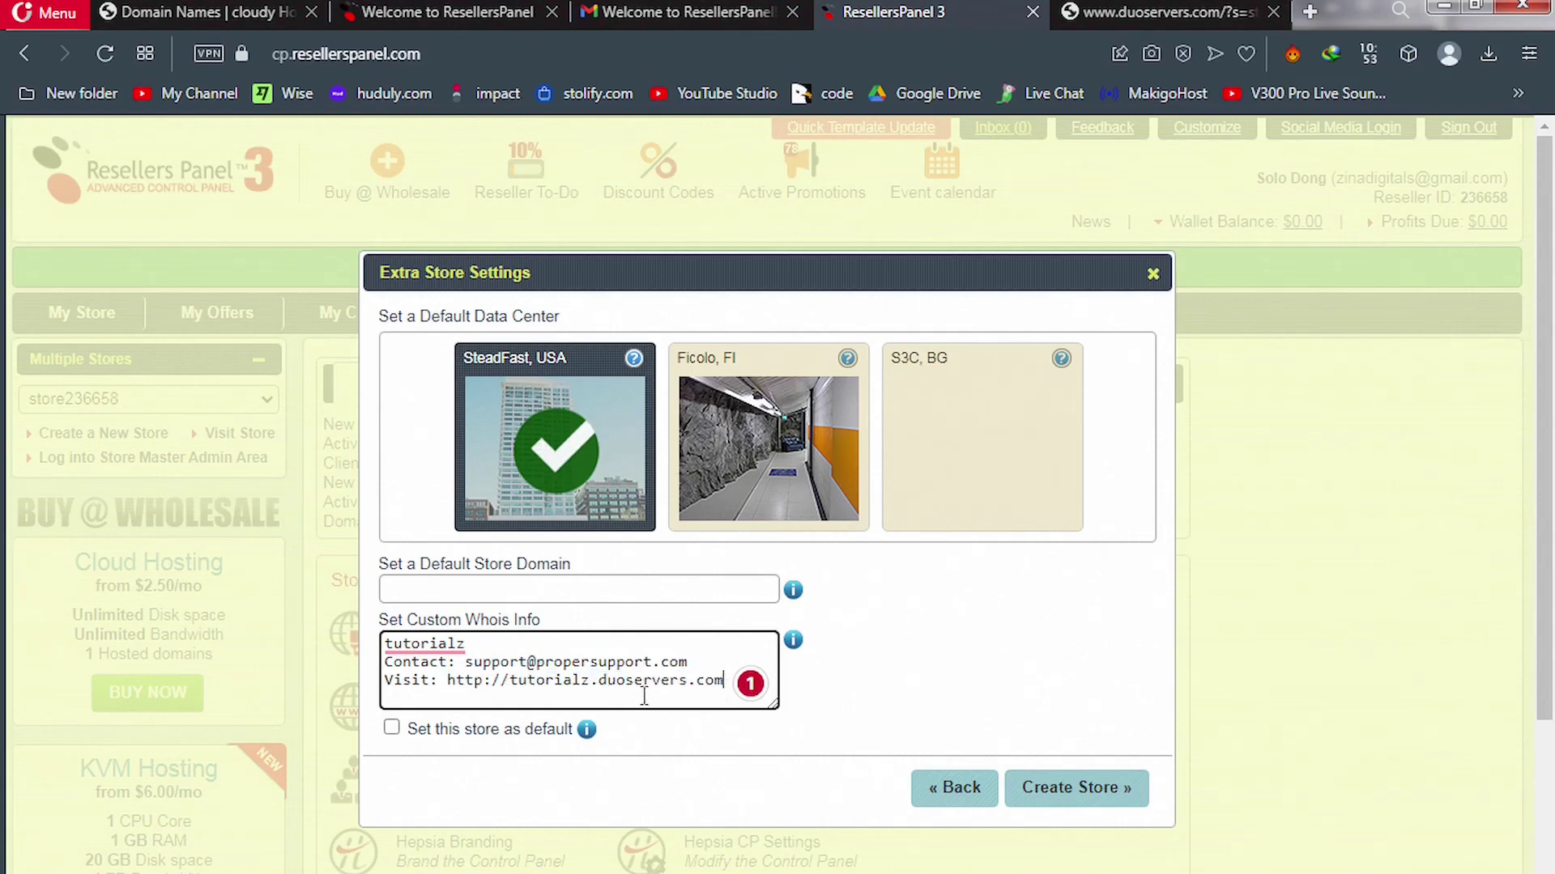
Mark tutorialz as the default store and create it with the SteadFast, USA data center.
click(393, 731)
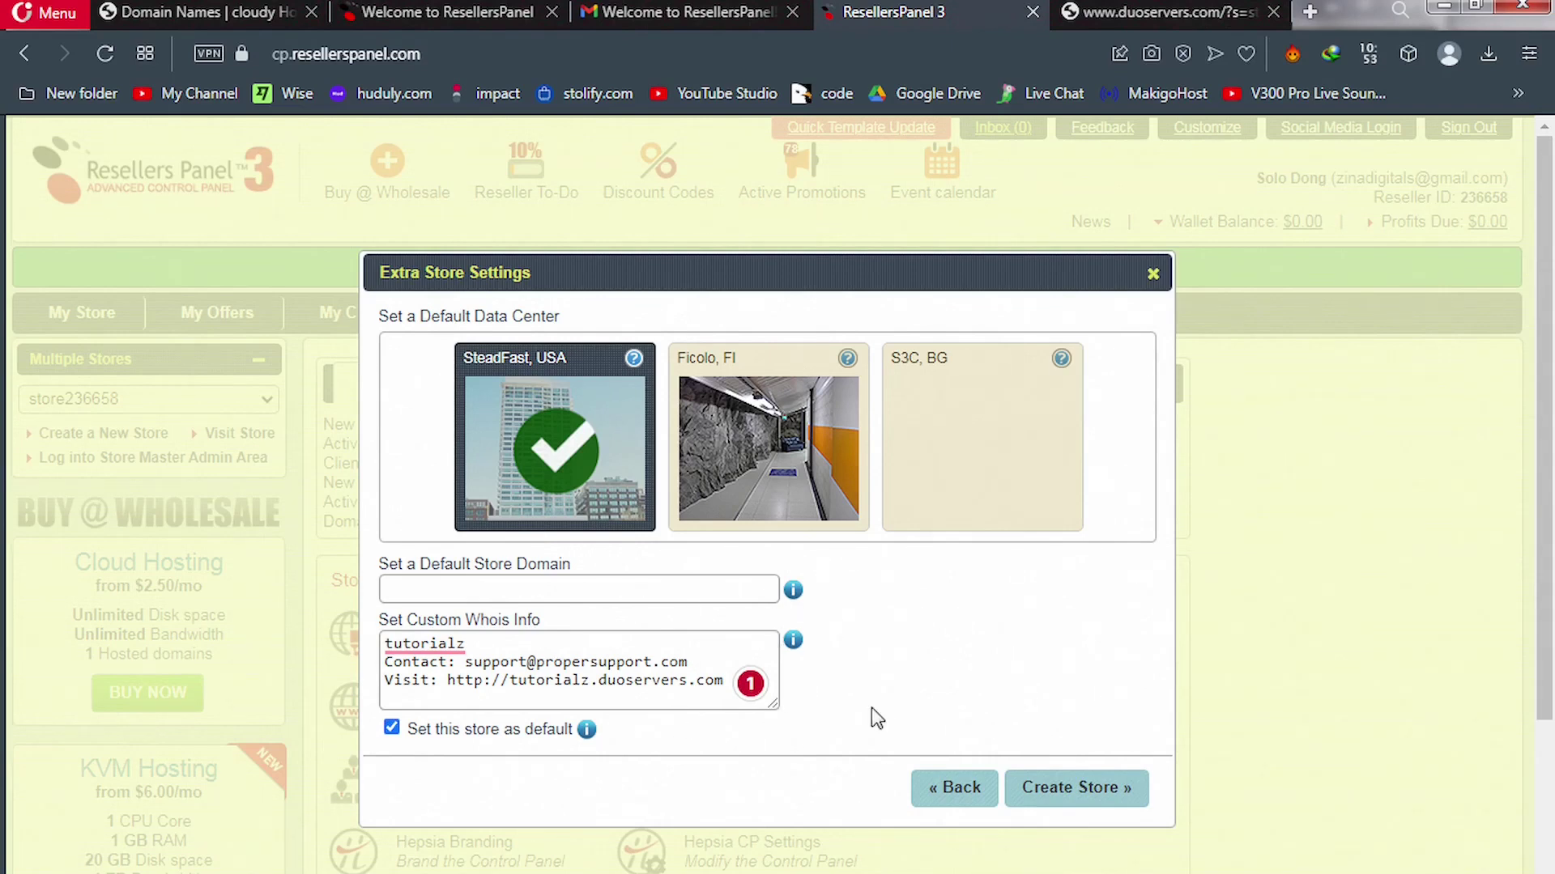
click(1067, 794)
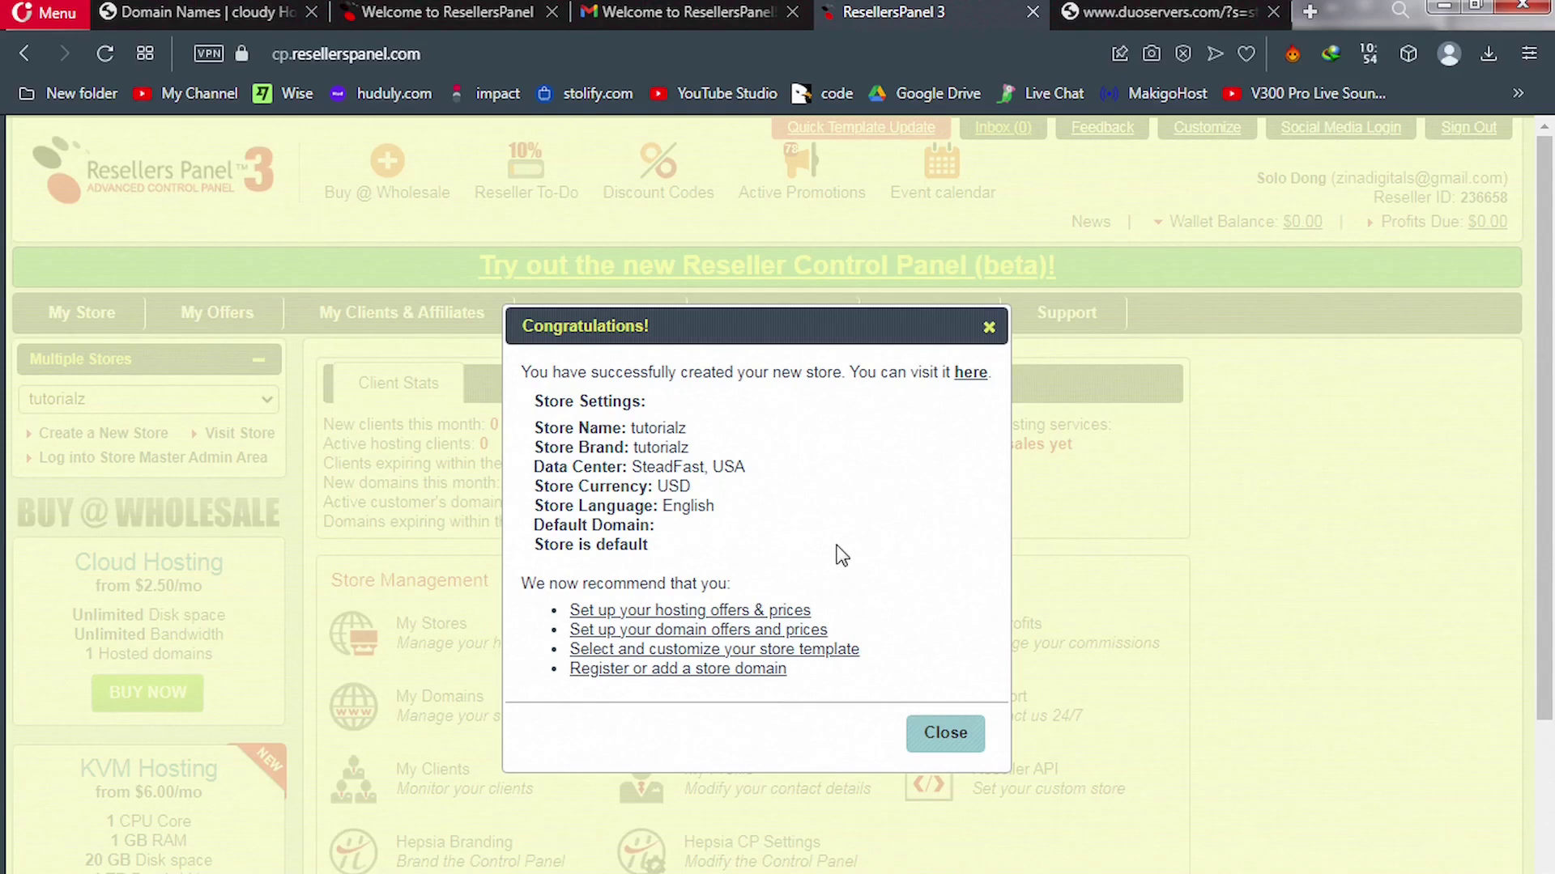
Open tutorialz.duoservers.com in a new tab, close the old duoservers tab, and return to the control panel.
right_click(973, 376)
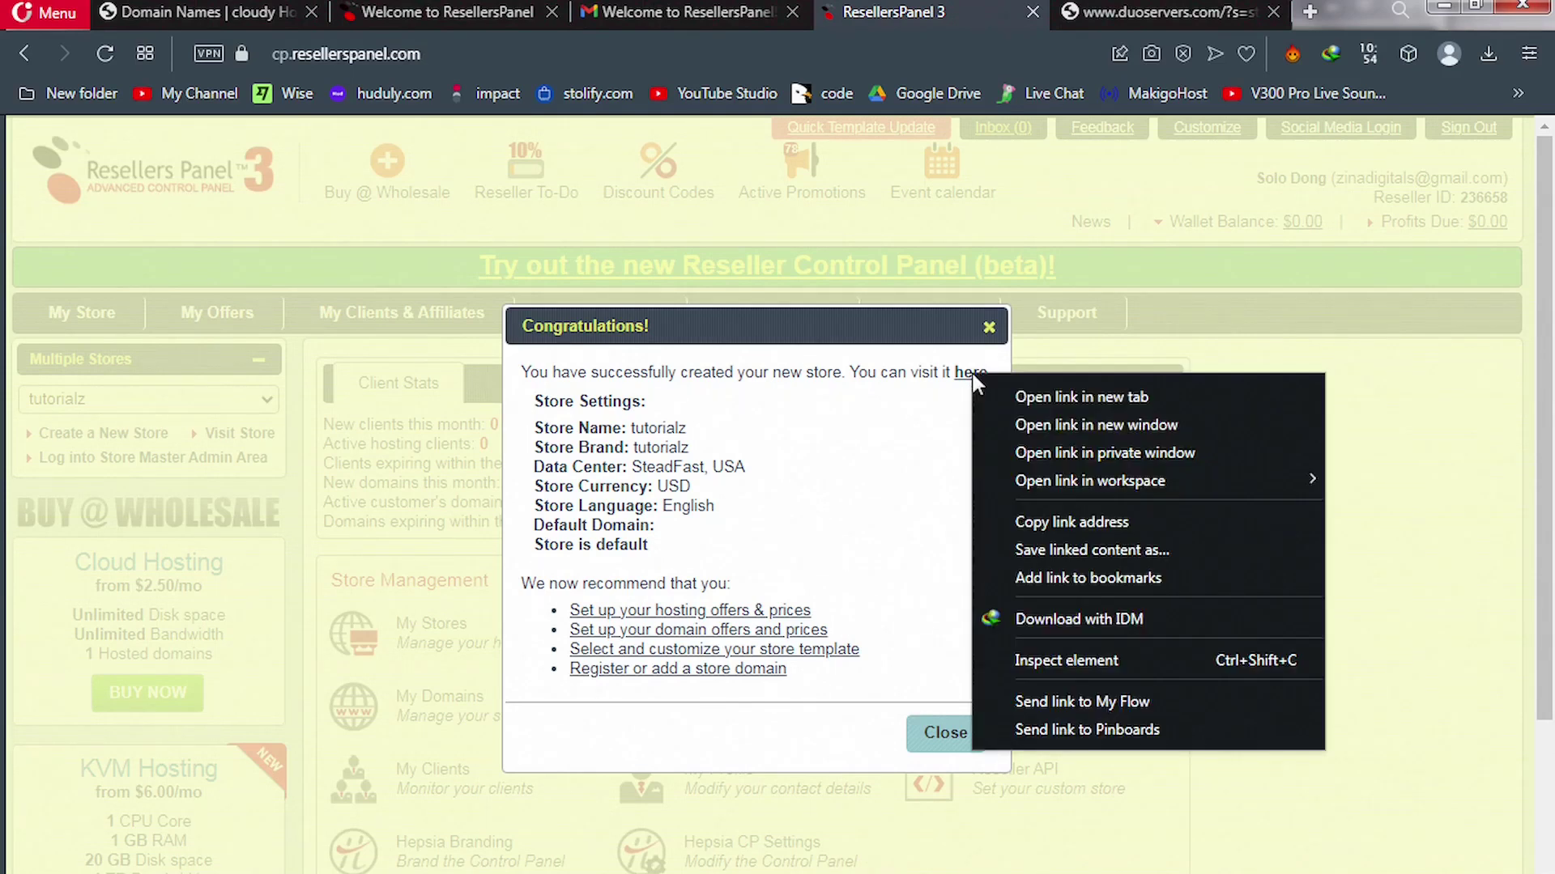
click(1015, 399)
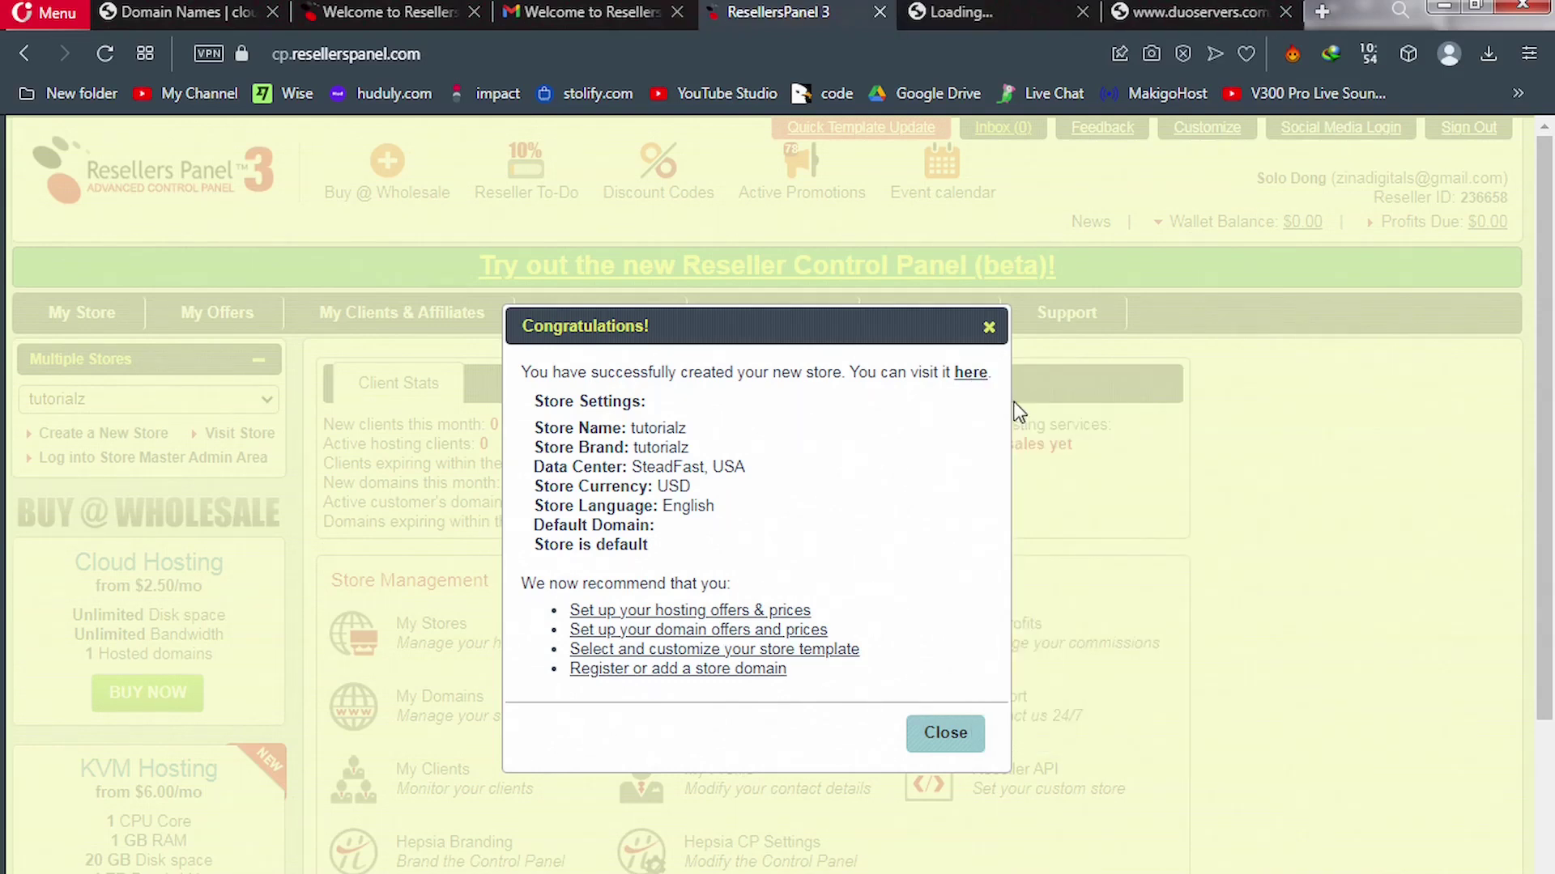
click(1286, 12)
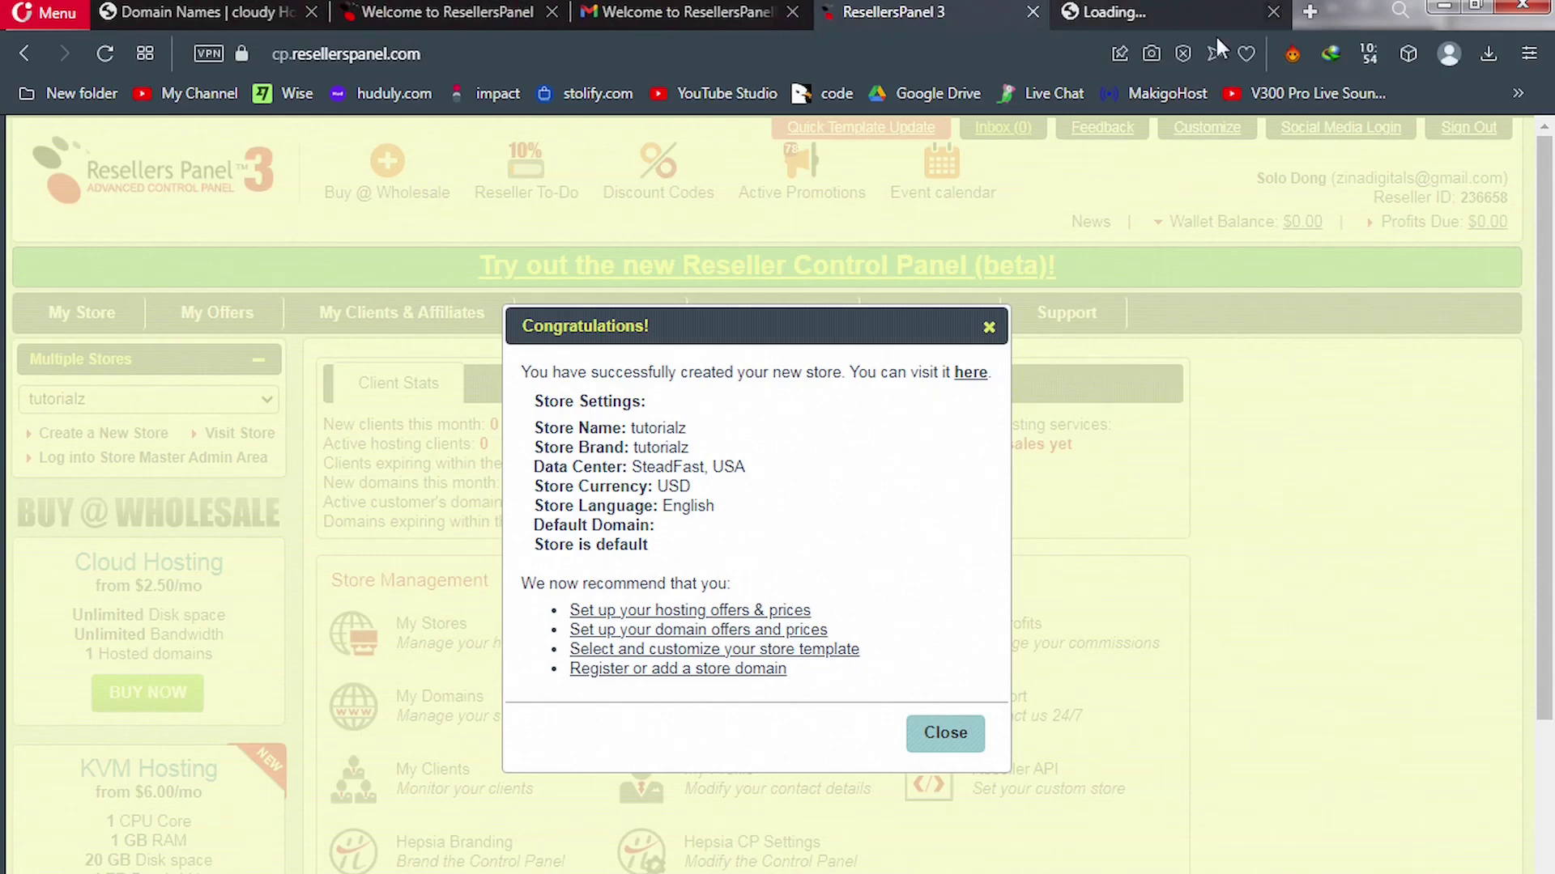
click(1139, 12)
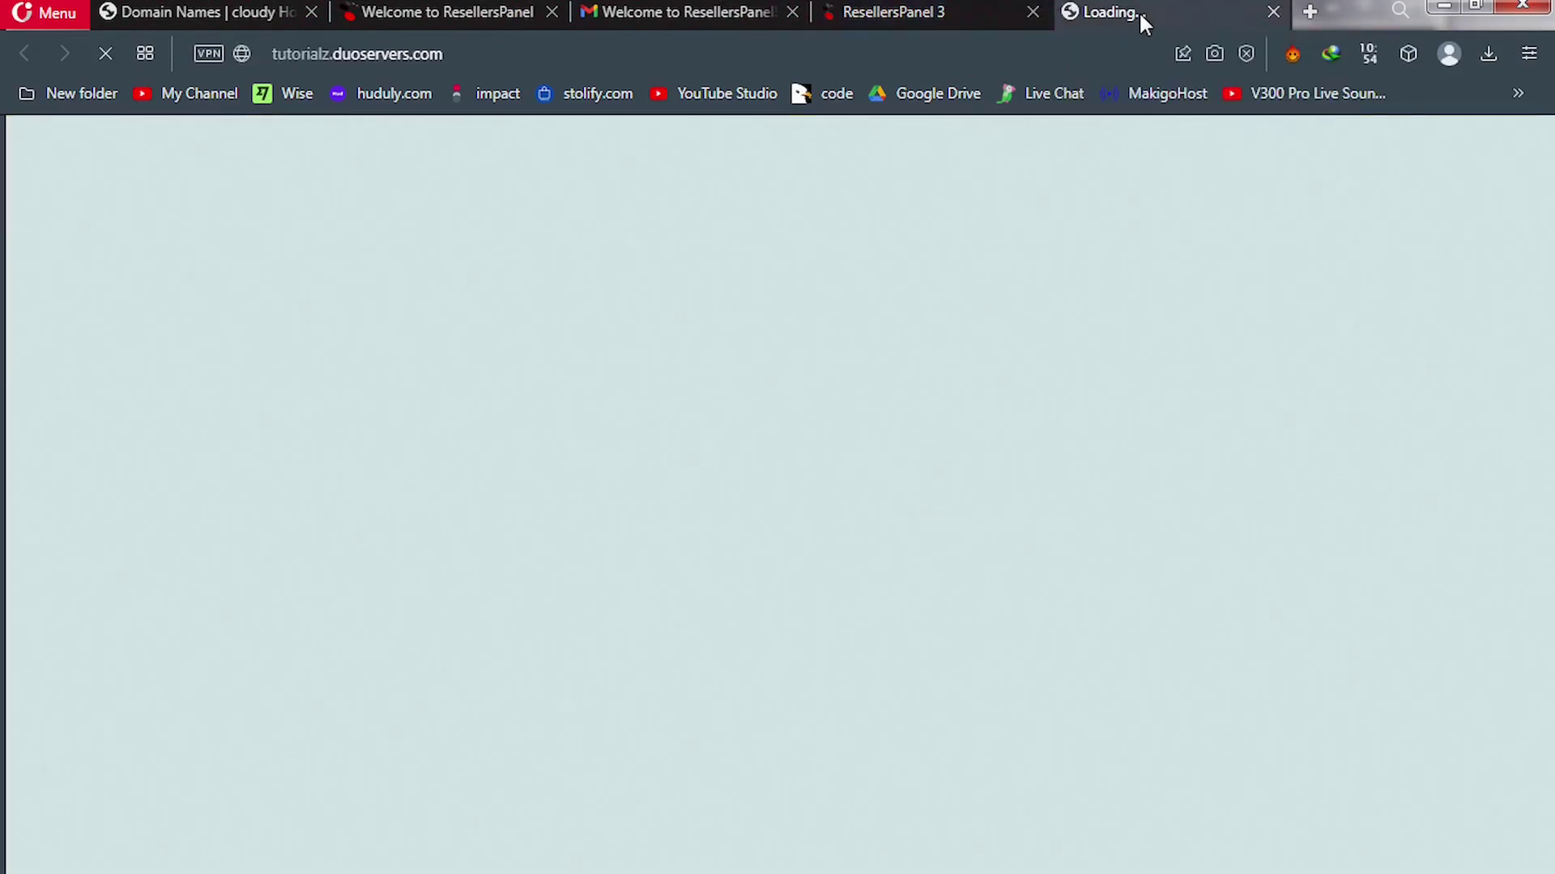
click(911, 11)
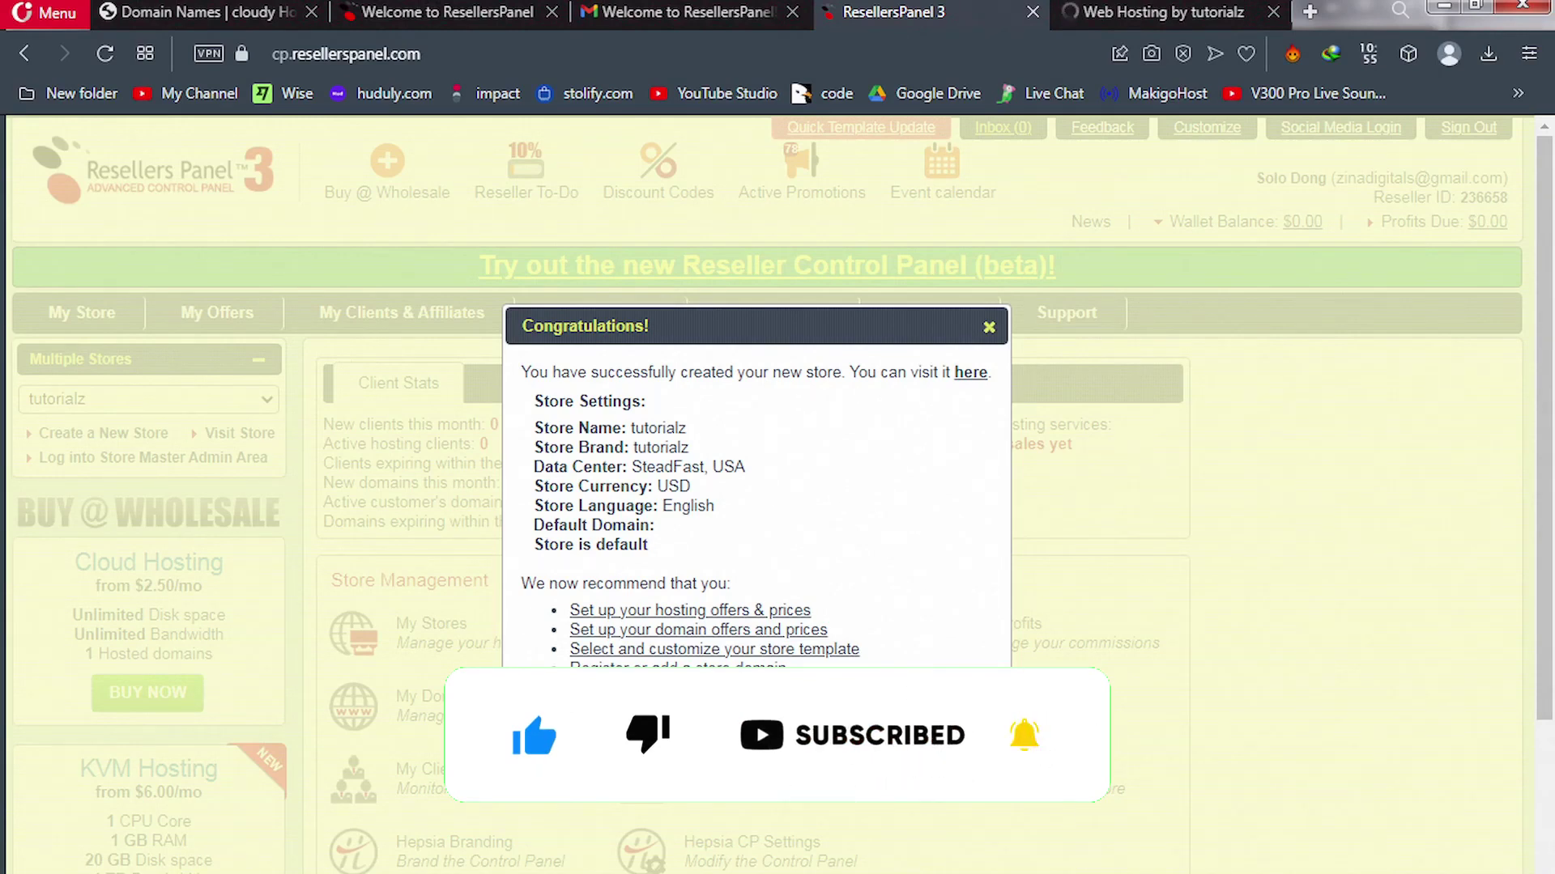
Close the Congratulations dialog to see tutorialz listed under Multiple Stores.
click(989, 327)
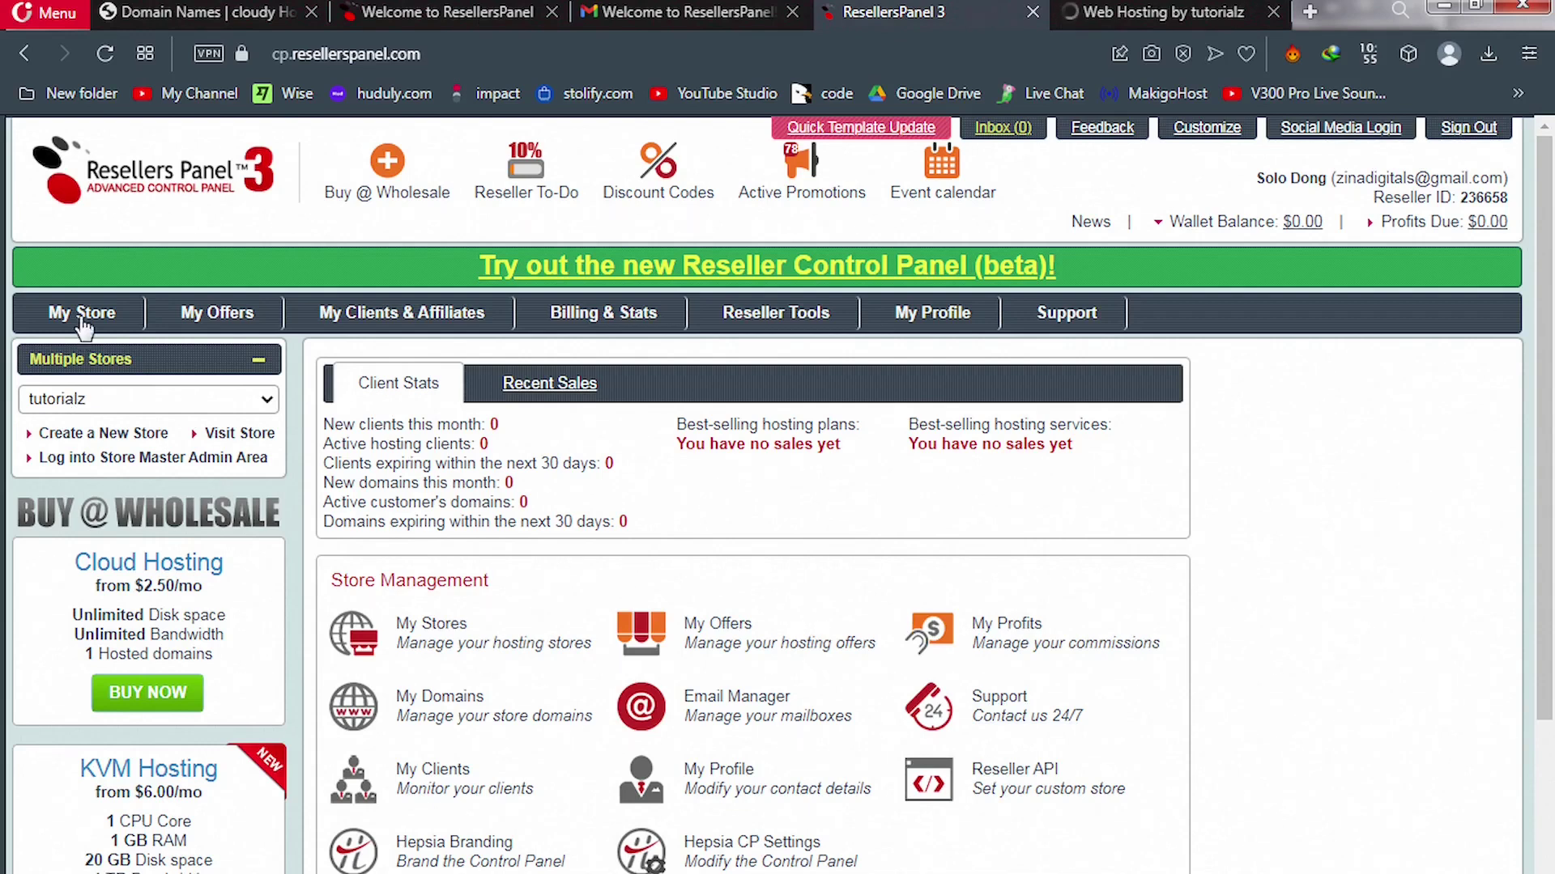
mouse_move(84, 326)
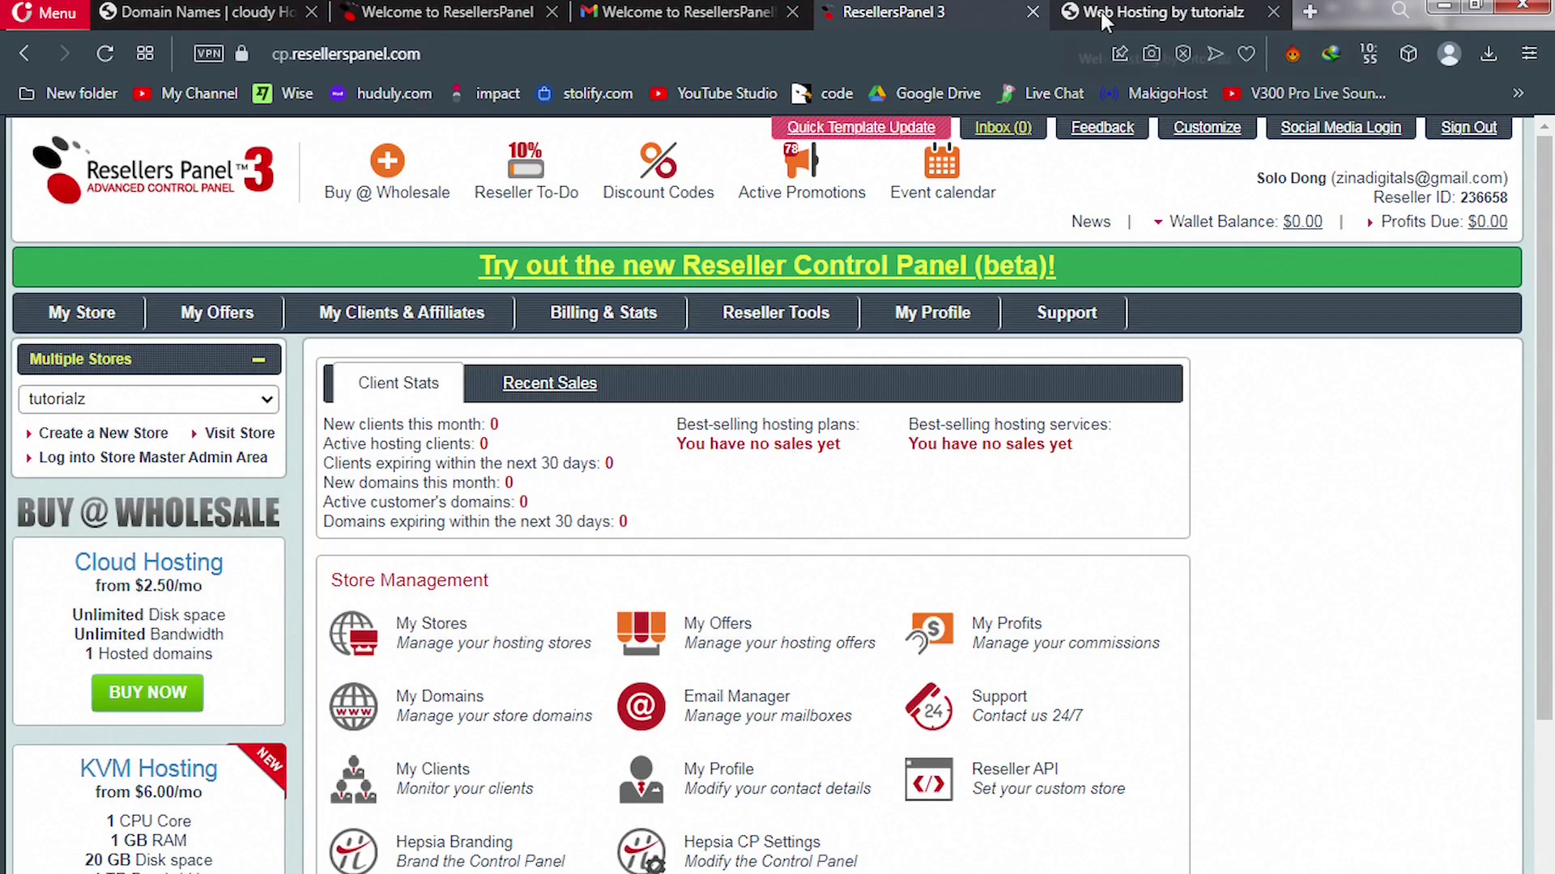
Switch to the 'Web Hosting by tutorialz' storefront, scroll it, and select its tutorialz.duoservers.com address.
click(1099, 10)
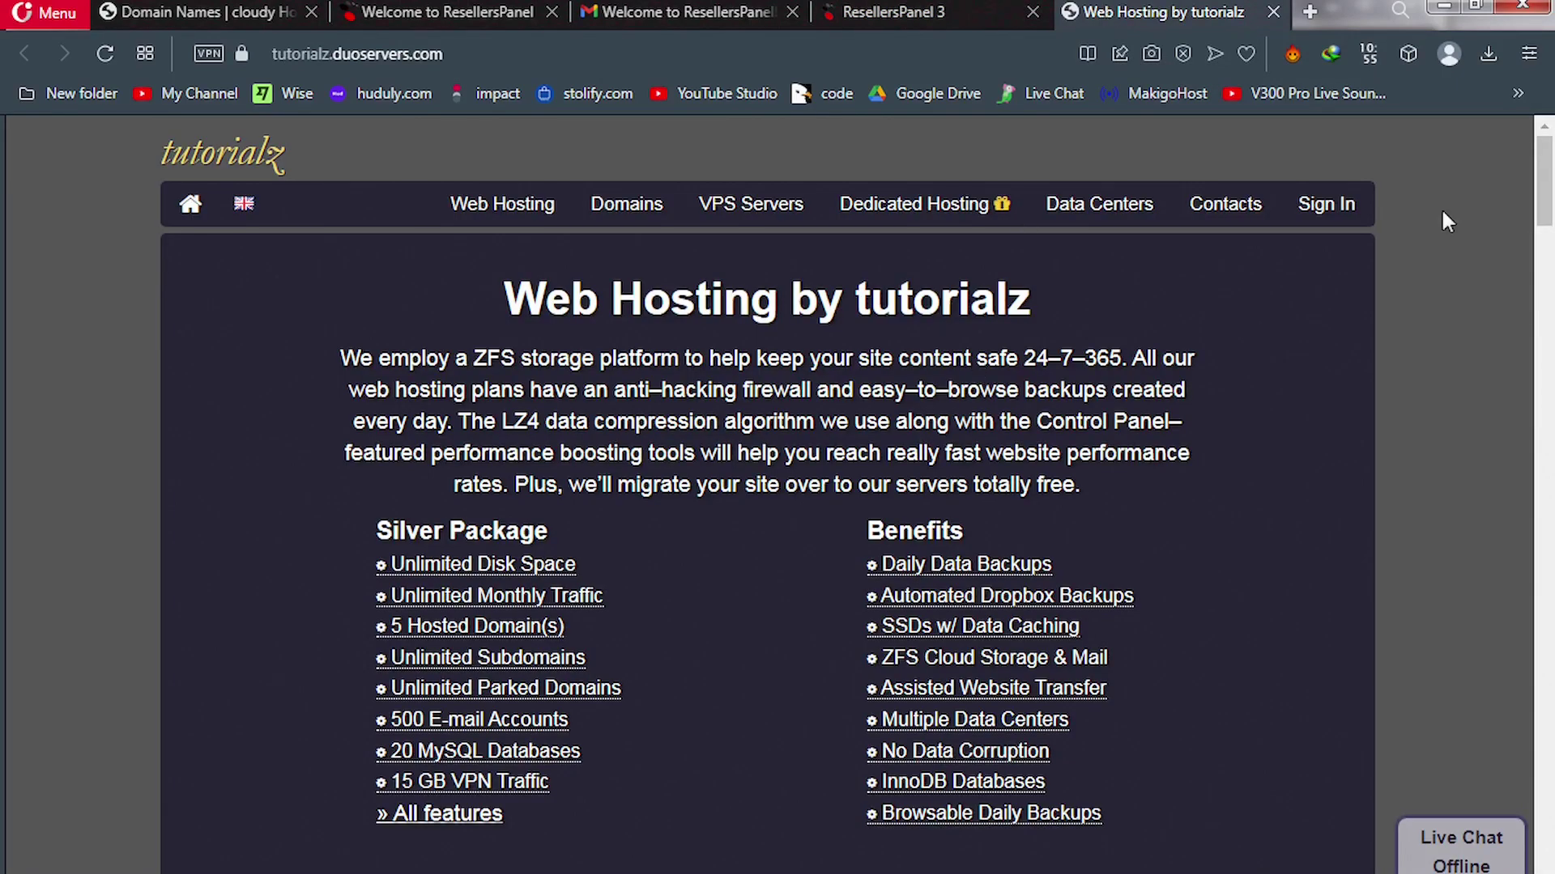
drag(1549, 184, 1548, 733)
click(306, 47)
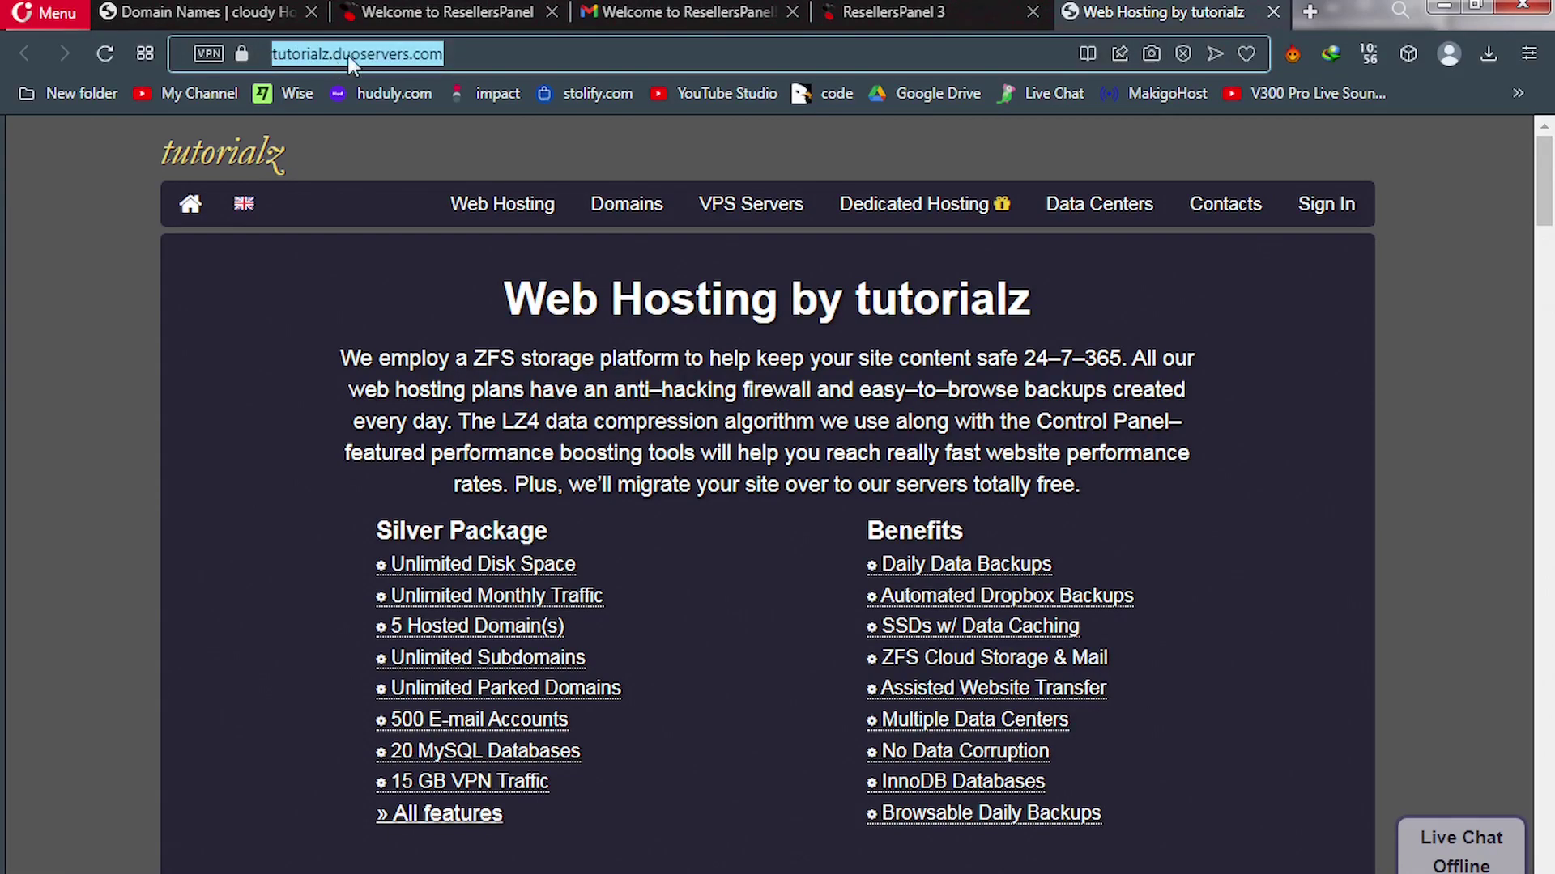